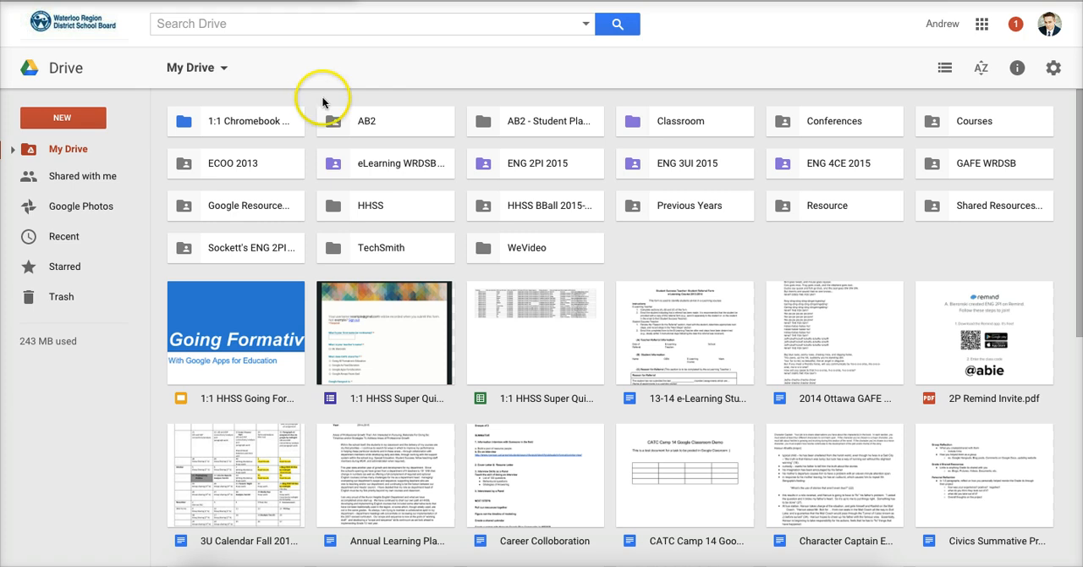
Create a new Google Docs document and title it "OTF Connects".
left_click(77, 117)
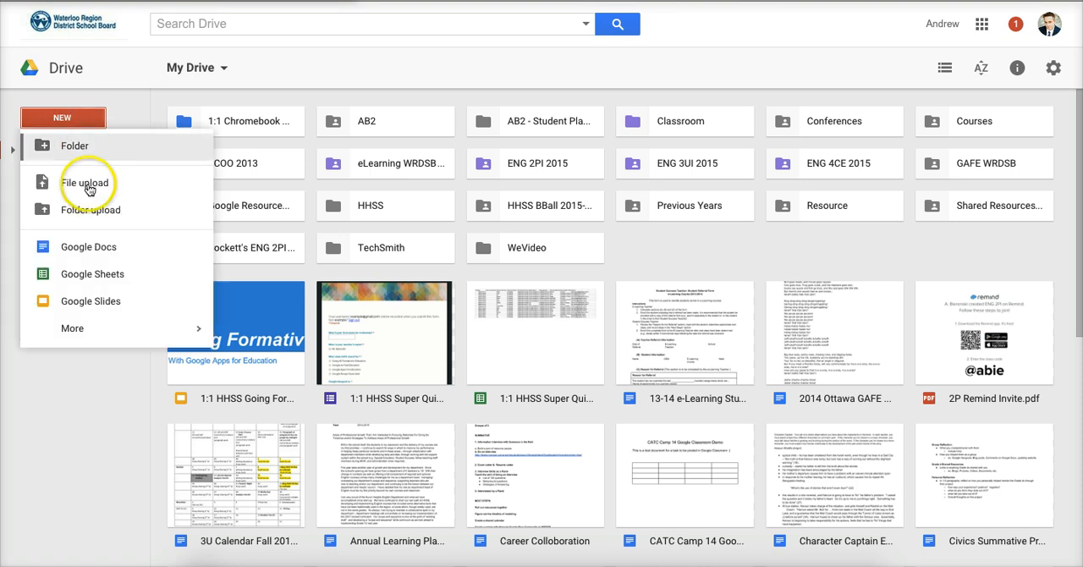
left_click(93, 250)
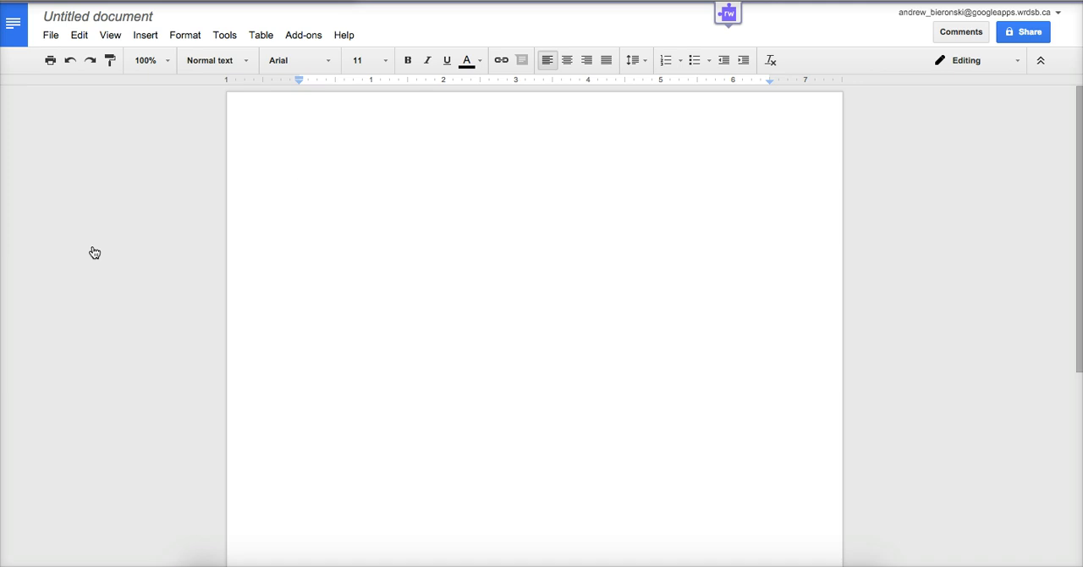
left_click(112, 210)
left_click(112, 17)
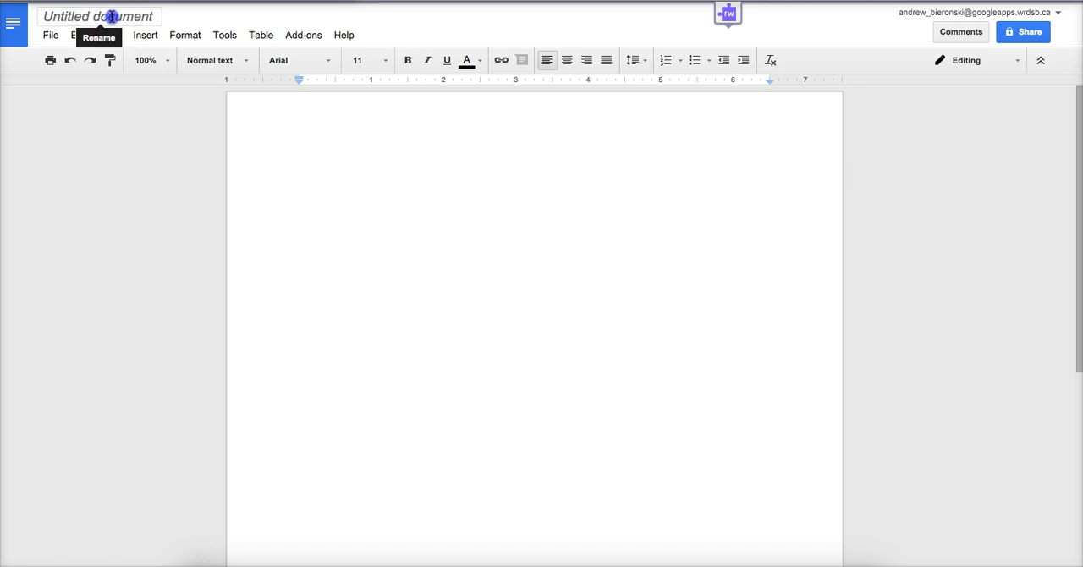
type("OT")
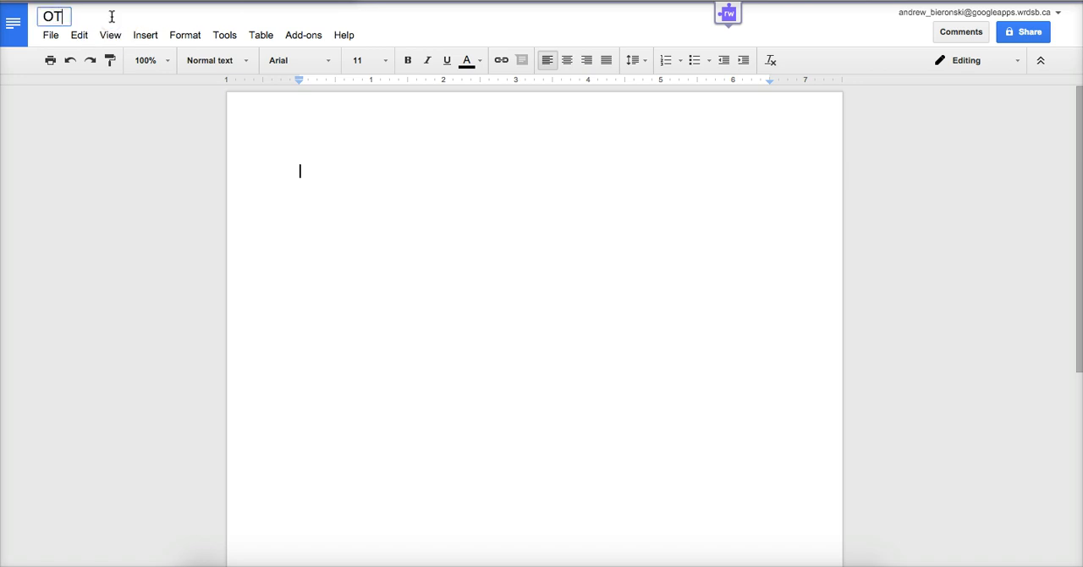
type("F Connects")
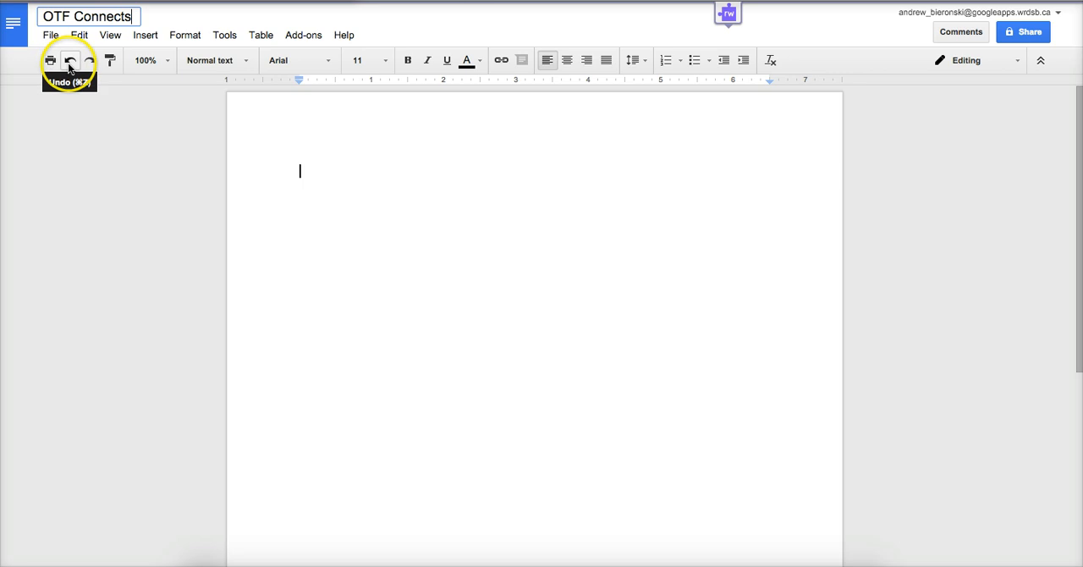
Examine the available zoom, font, font size, text and highlight colour, and line spacing options without changing any.
left_click(161, 60)
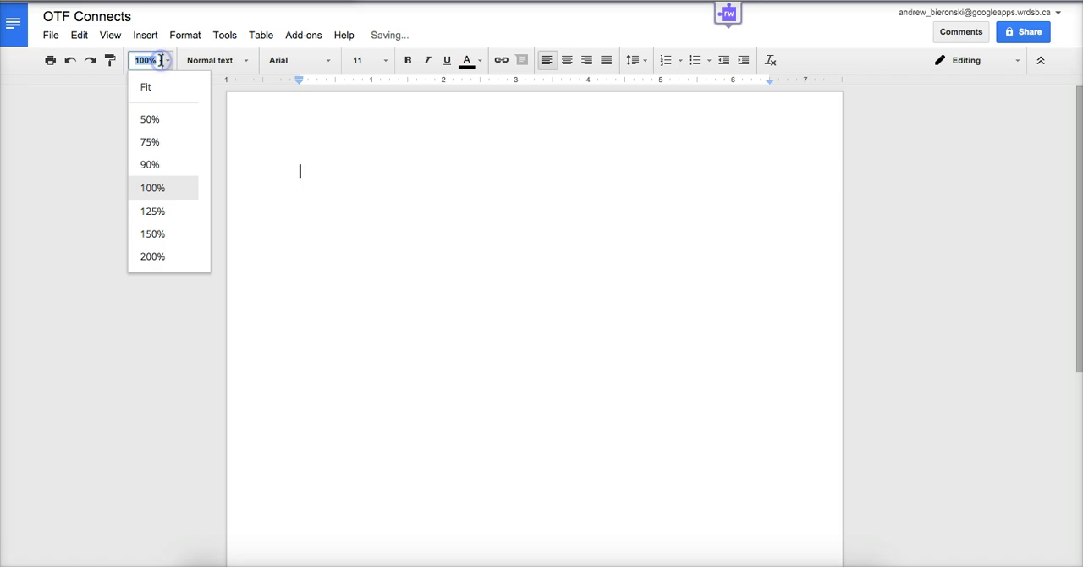
left_click(196, 312)
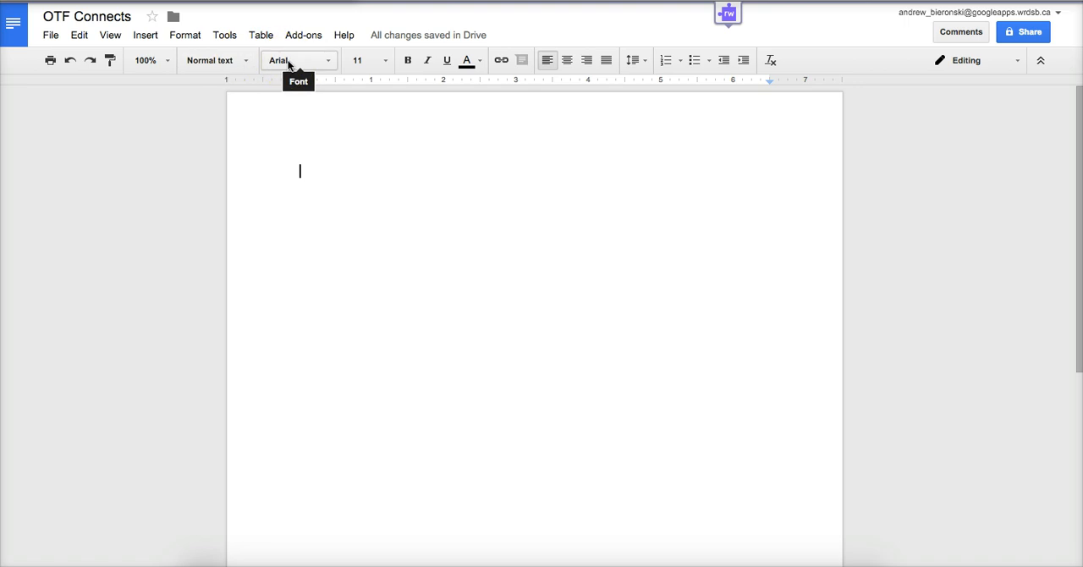
left_click(288, 65)
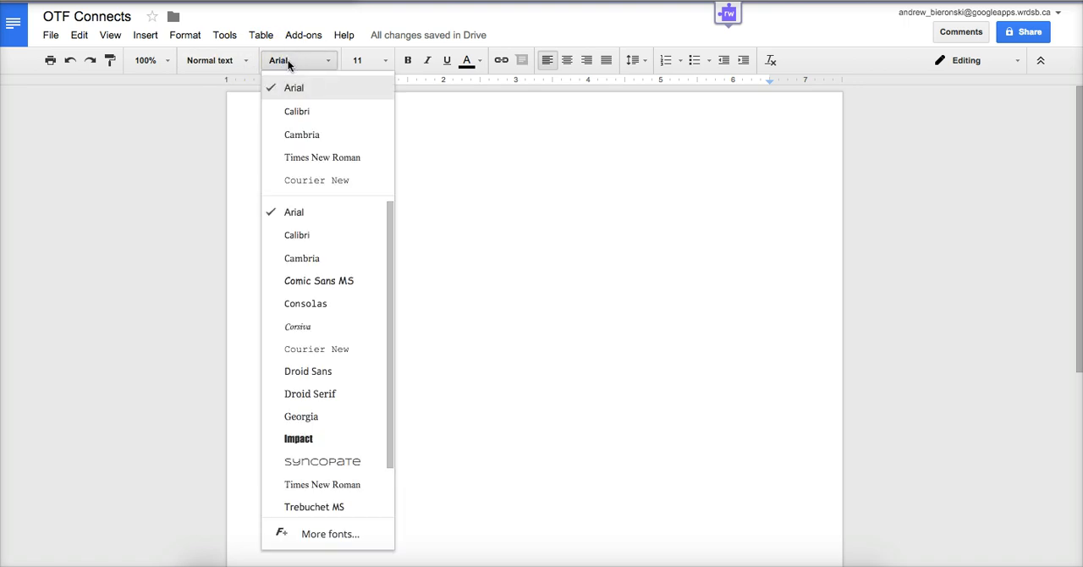
left_click(359, 61)
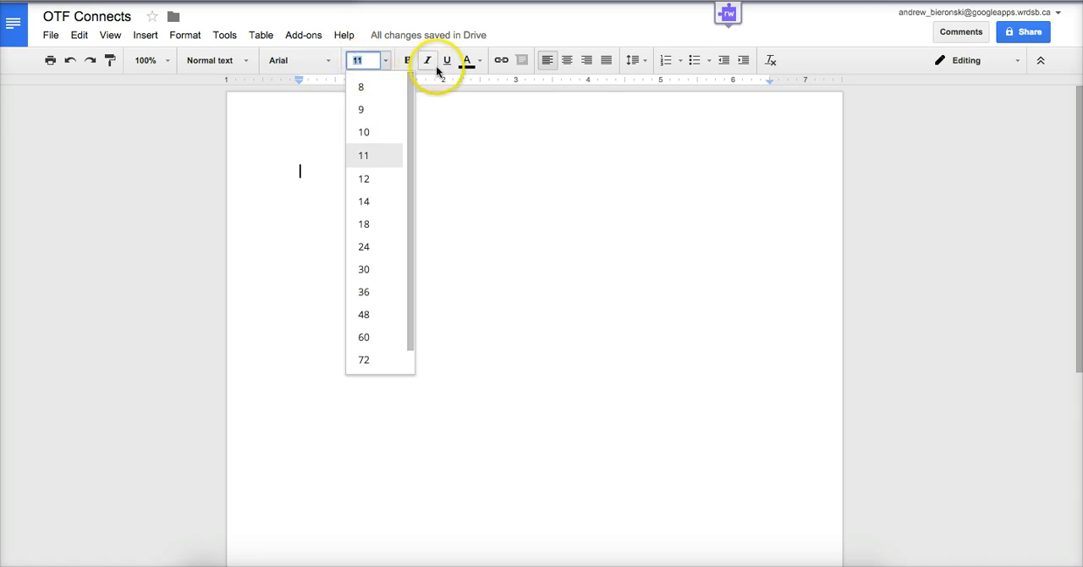
left_click(845, 222)
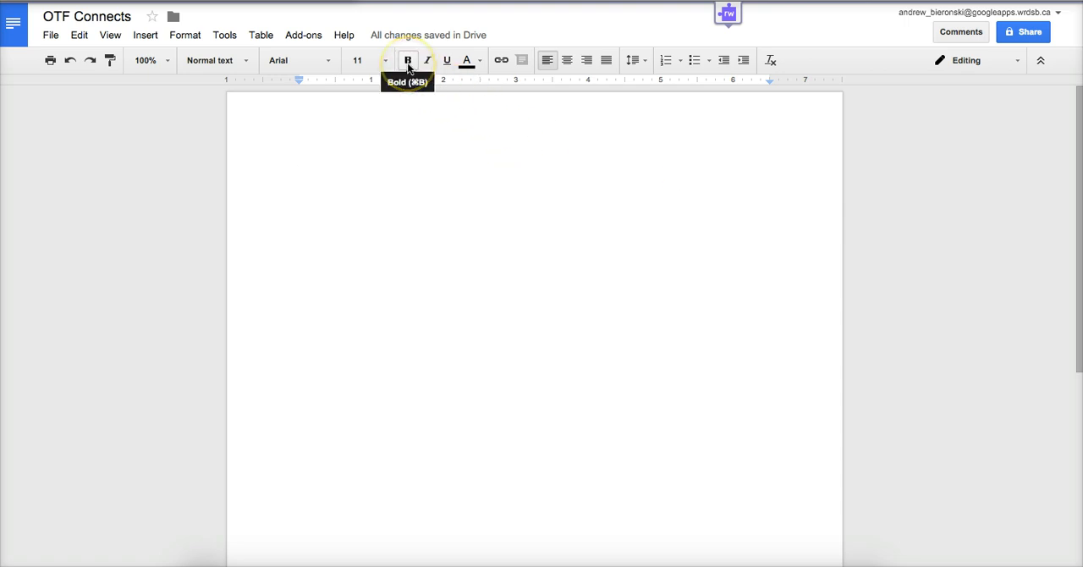
left_click(468, 67)
left_click(500, 93)
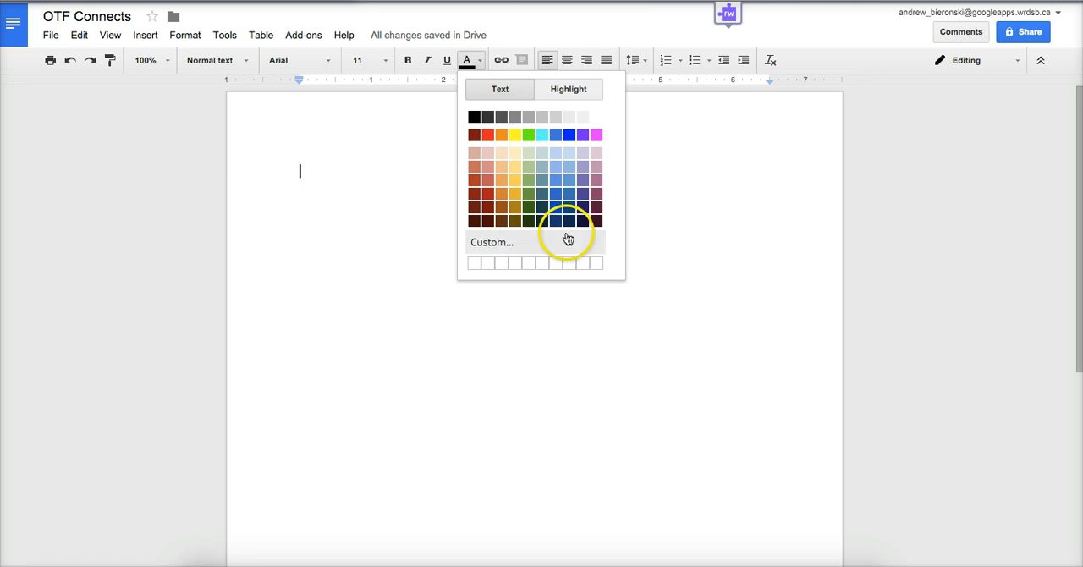
left_click(567, 91)
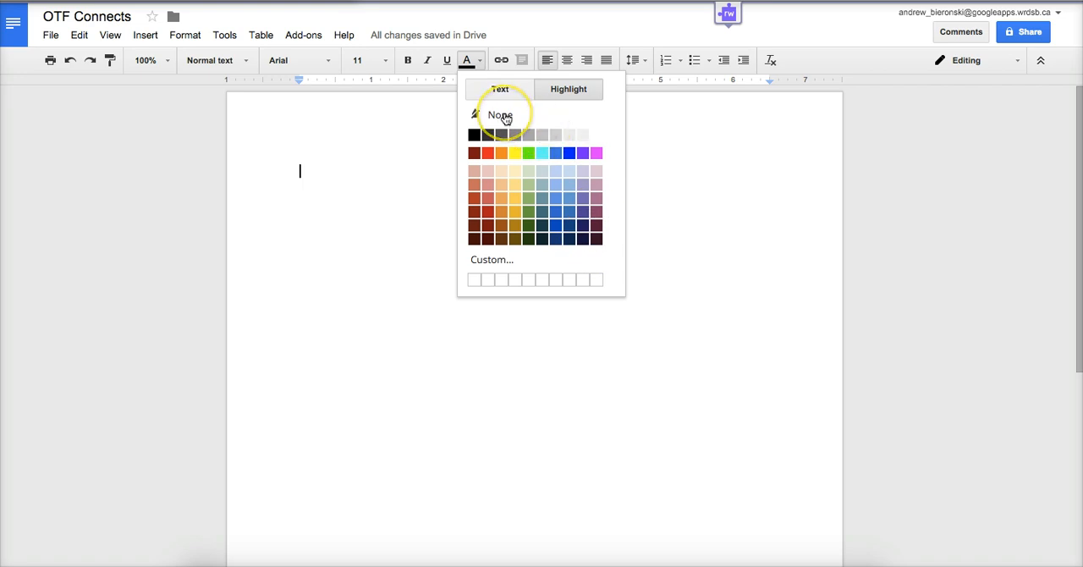
left_click(691, 124)
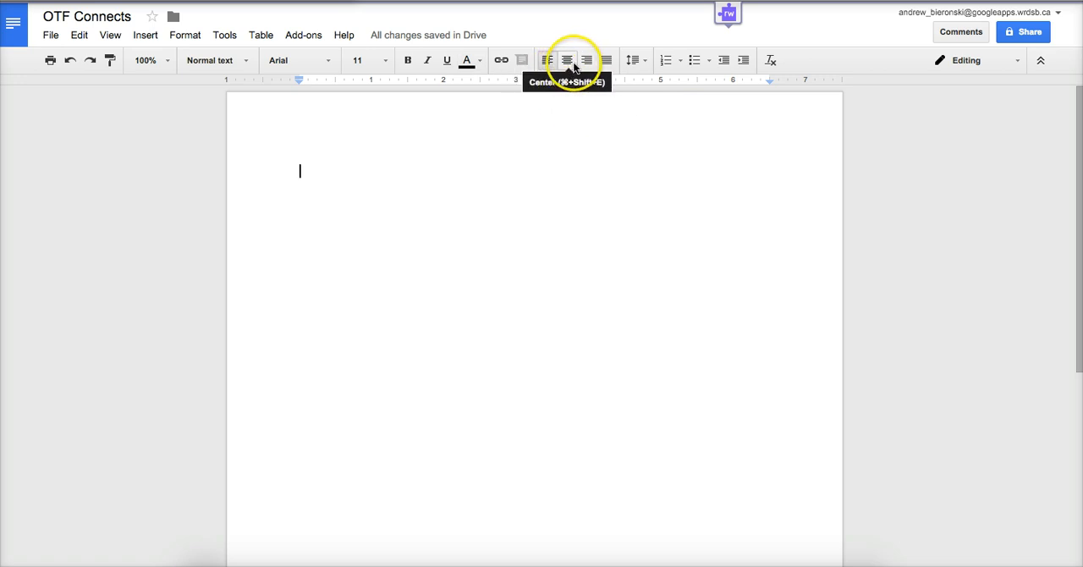
left_click(636, 62)
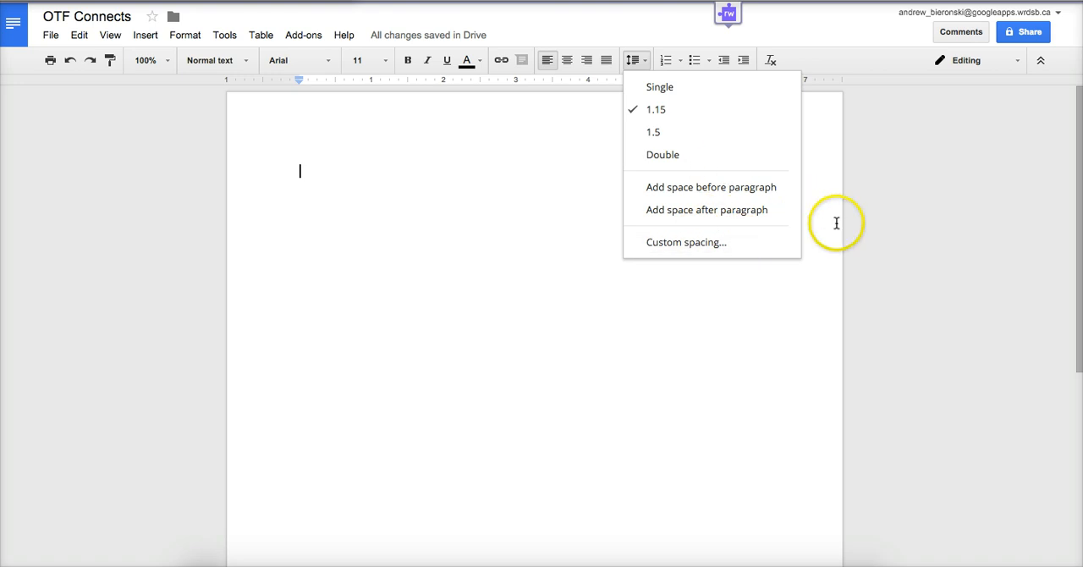
left_click(877, 221)
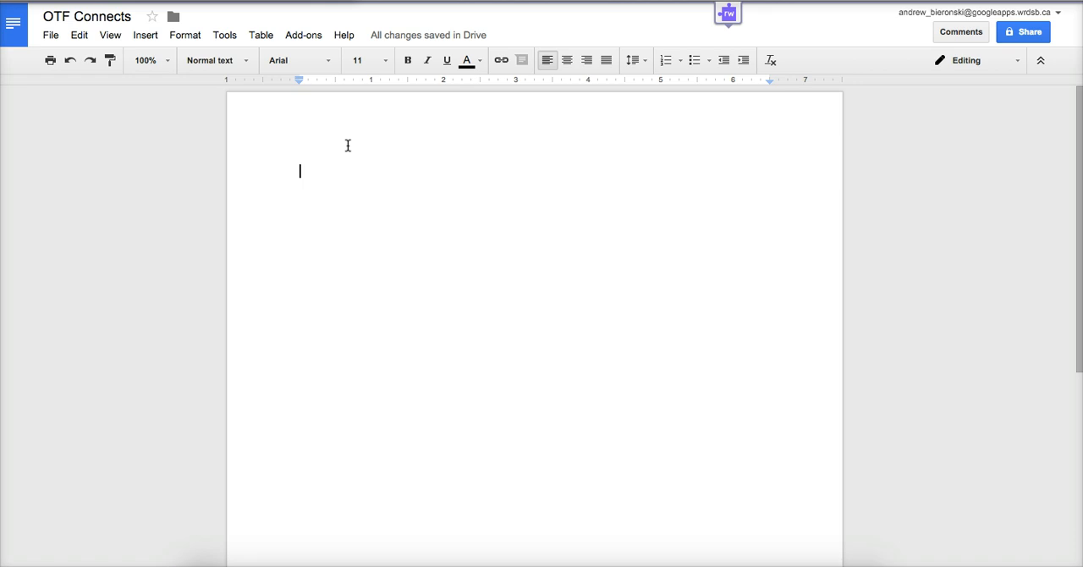
Look through the items that can be inserted and the text formatting commands, including the alignment choices.
left_click(146, 38)
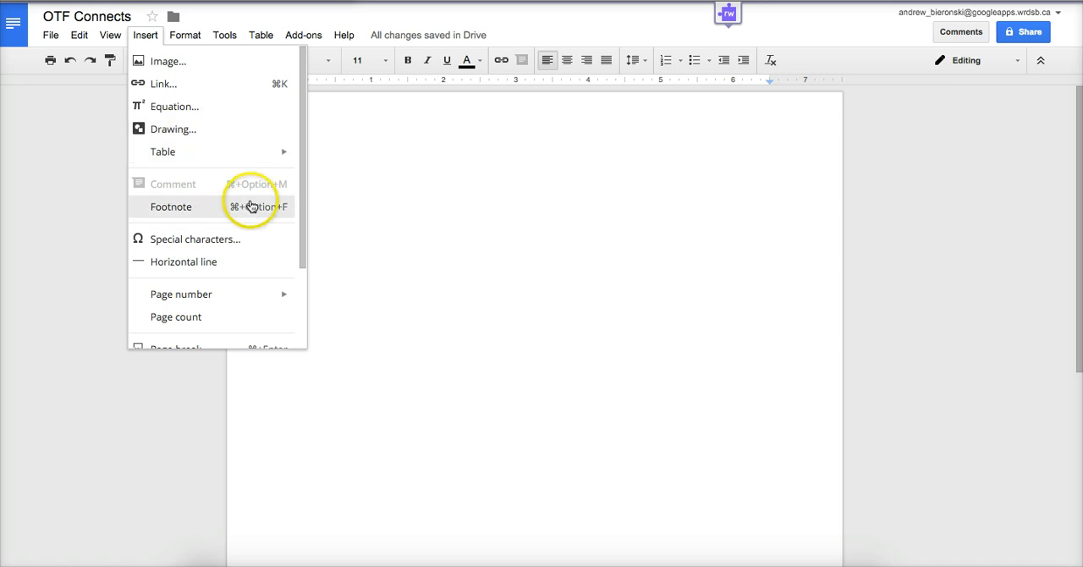
scroll(251, 205, "down", 2)
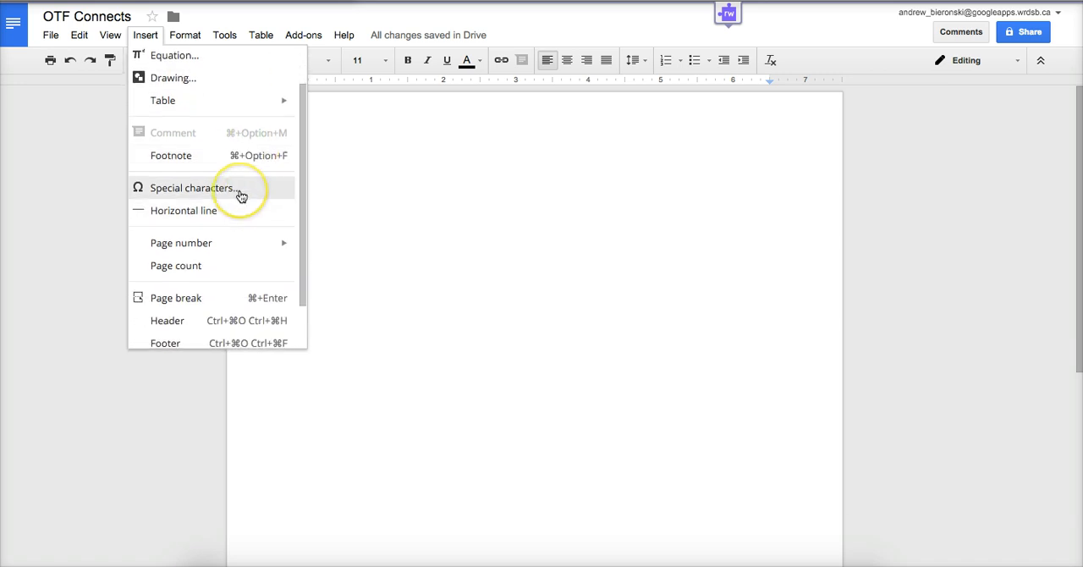
scroll(240, 197, "down", 2)
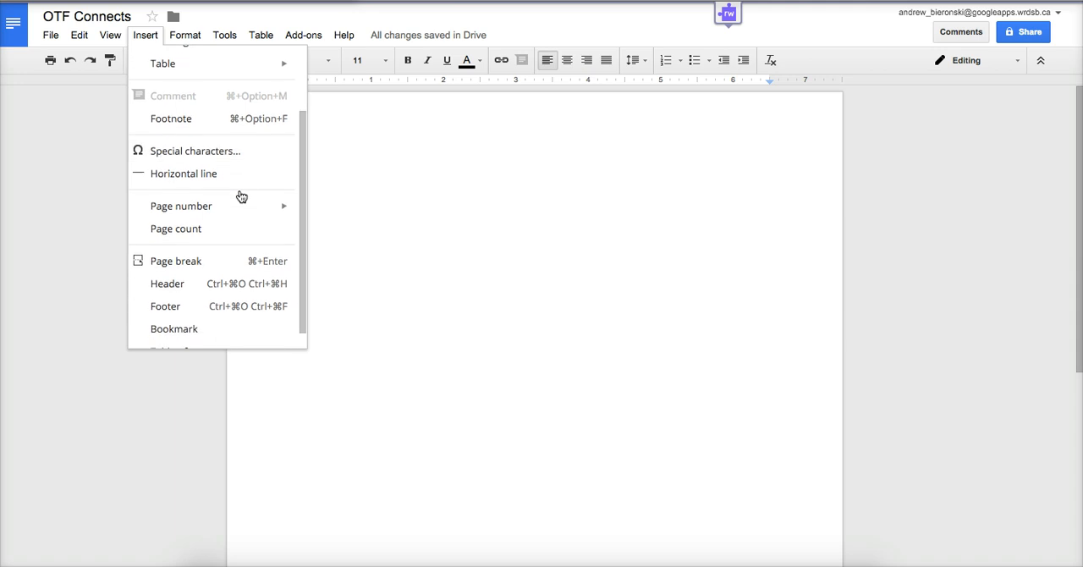
scroll(225, 182, "down", 1)
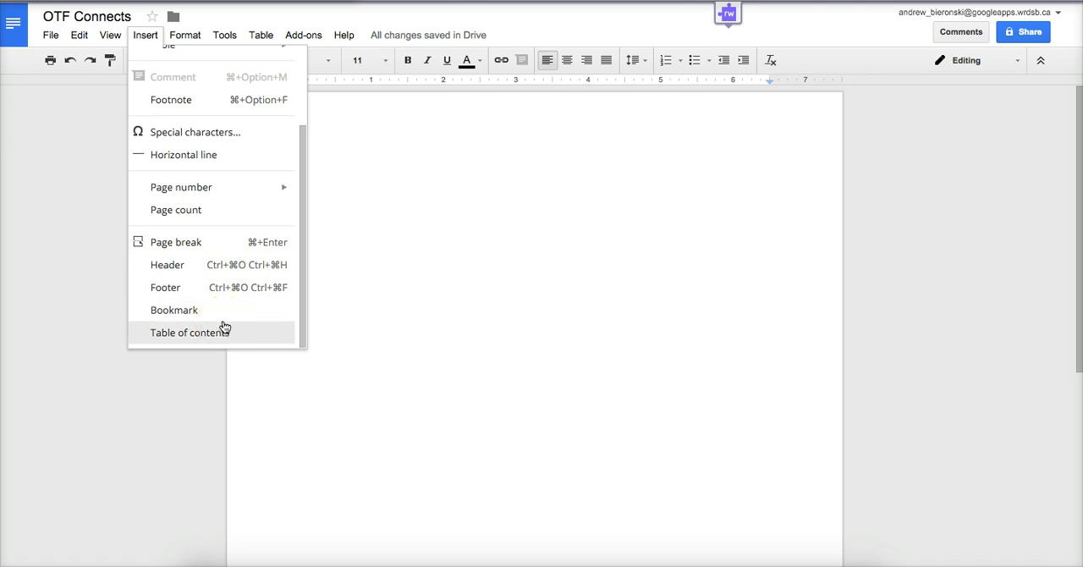
scroll(194, 176, "up", 3)
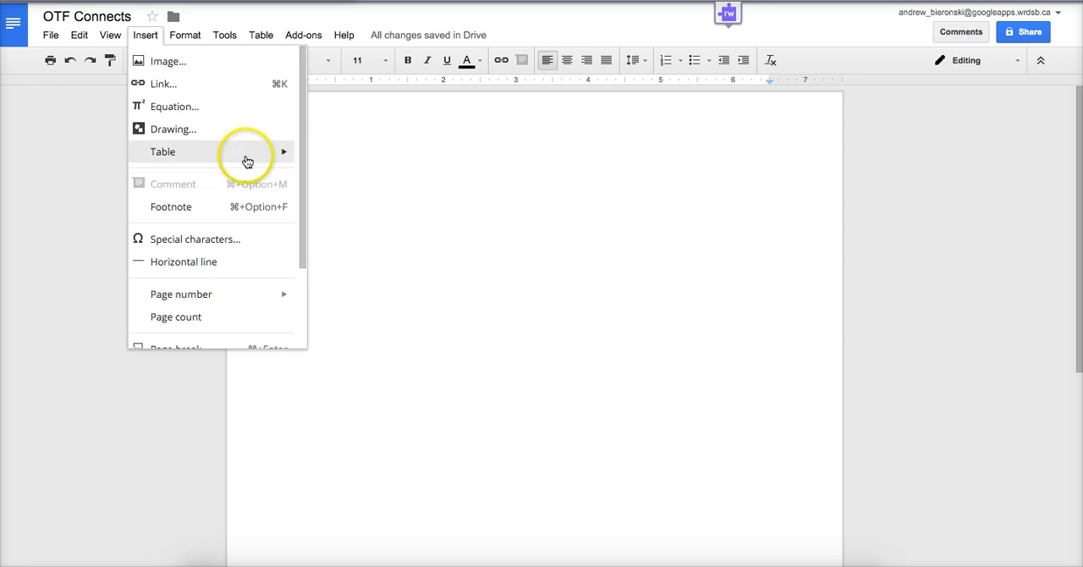
mouse_move(183, 38)
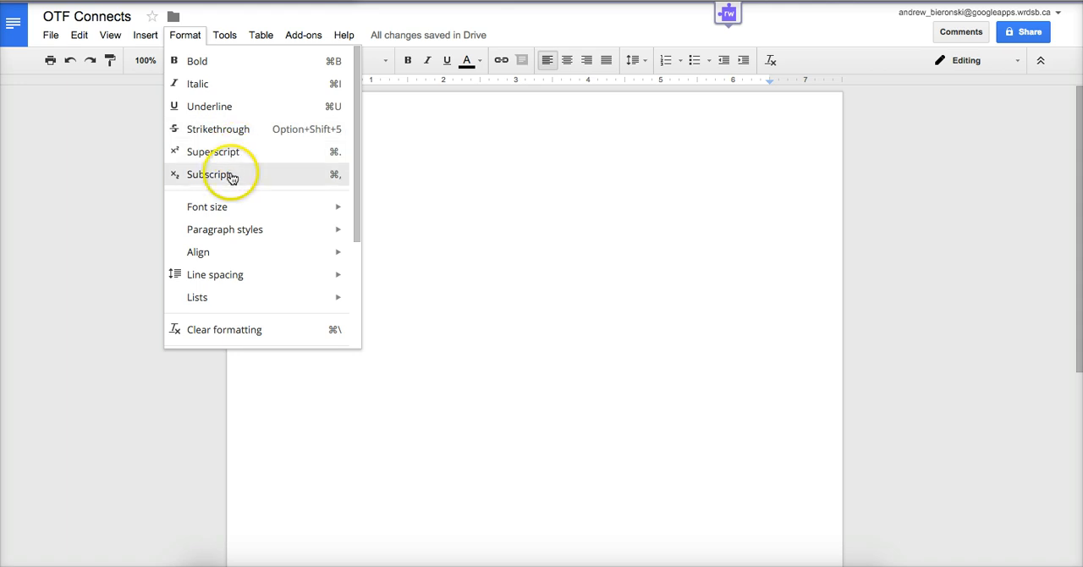
mouse_move(252, 231)
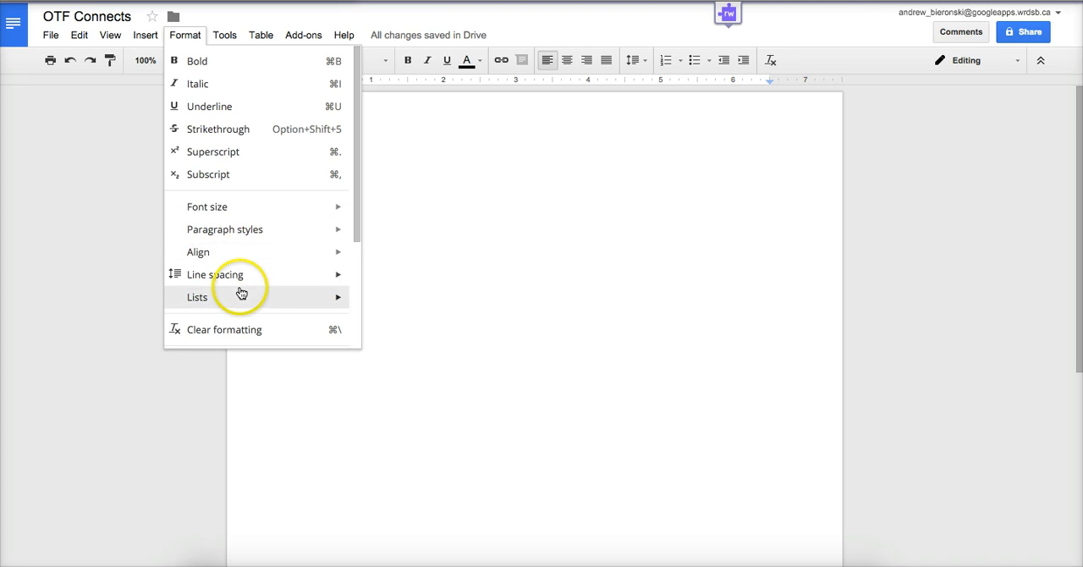
scroll(250, 262, "down", 2)
scroll(252, 261, "down", 3)
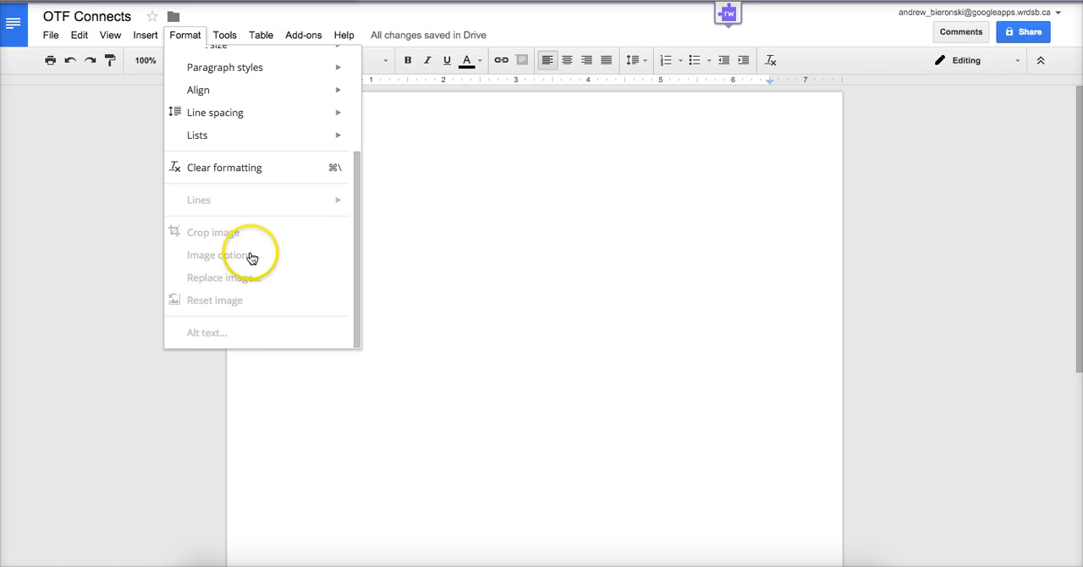
mouse_move(199, 97)
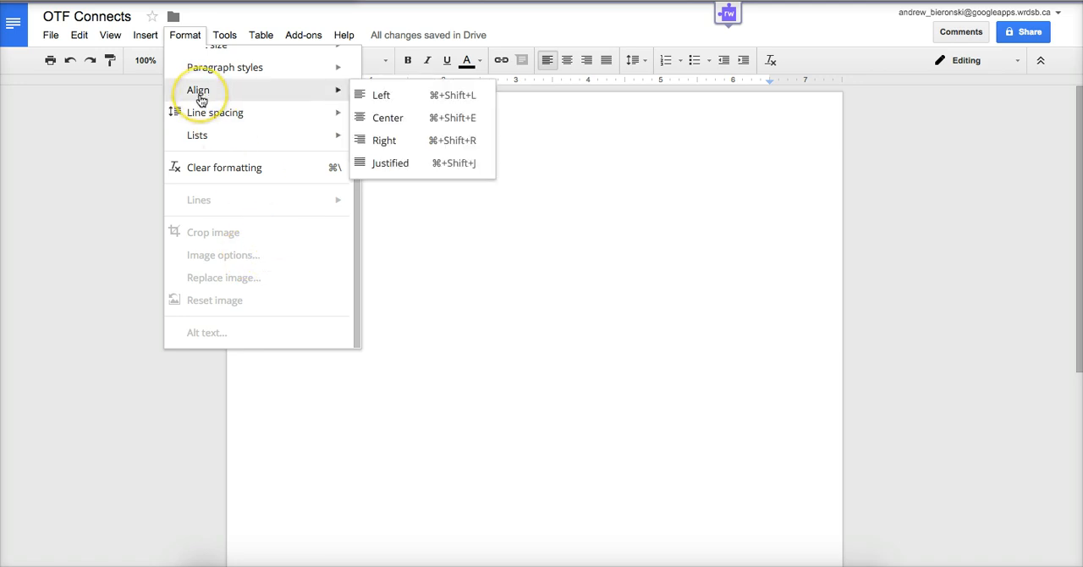
Open the Research tool and filter its results to Everything.
left_click(230, 37)
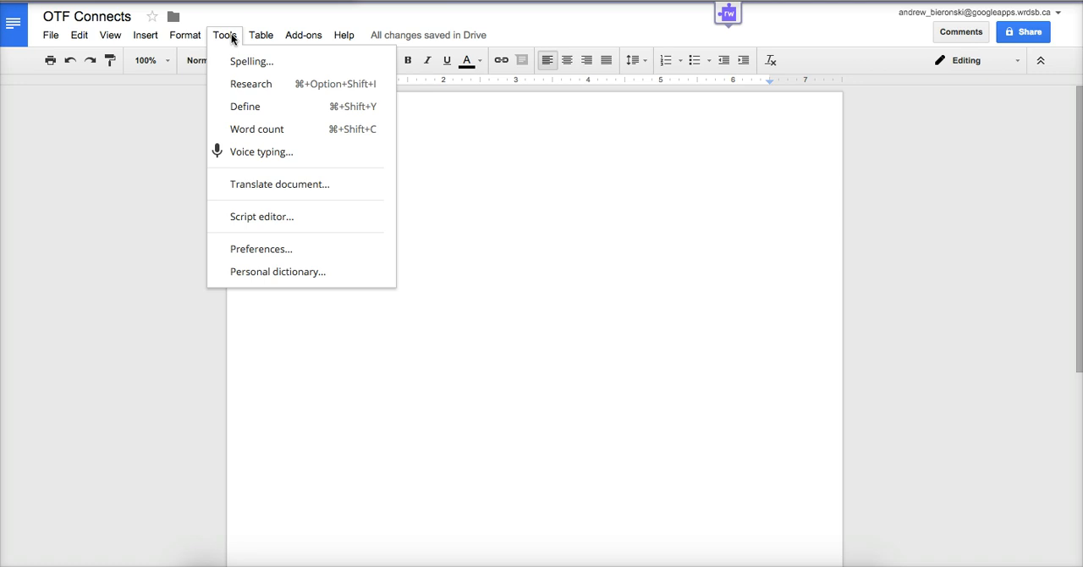
left_click(239, 88)
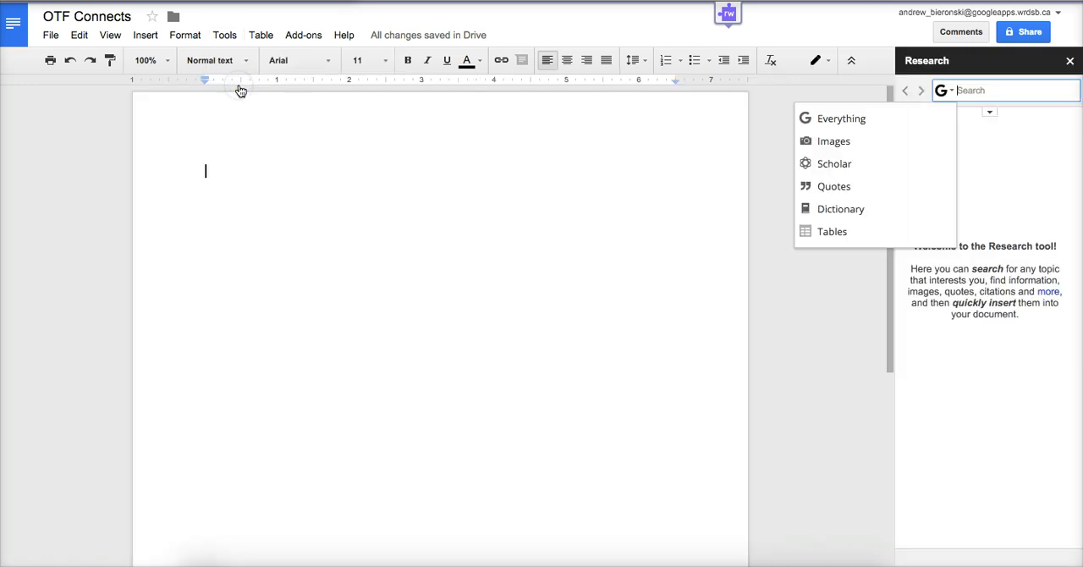
left_click(951, 95)
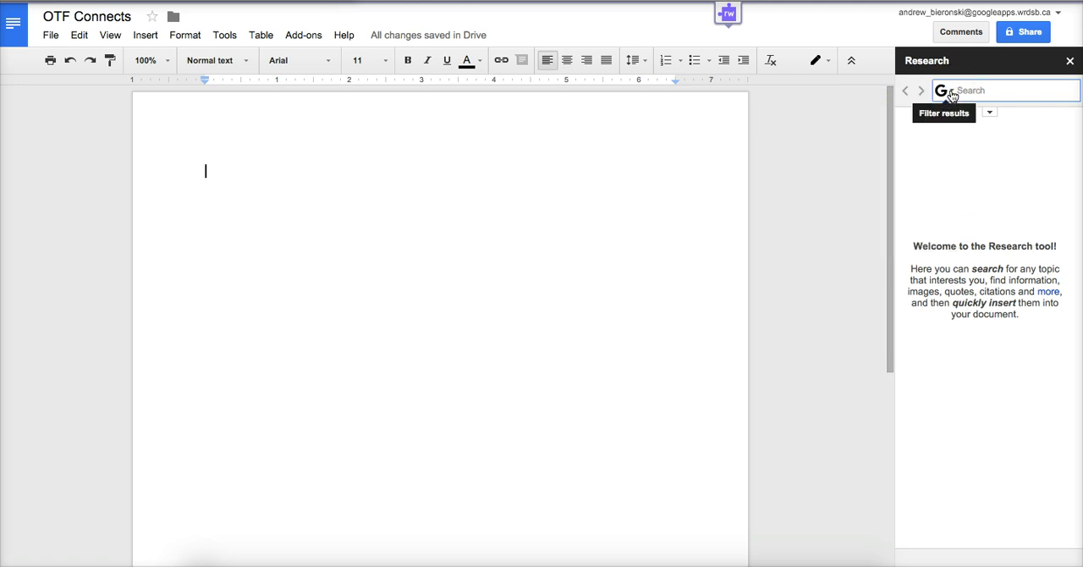
left_click(951, 95)
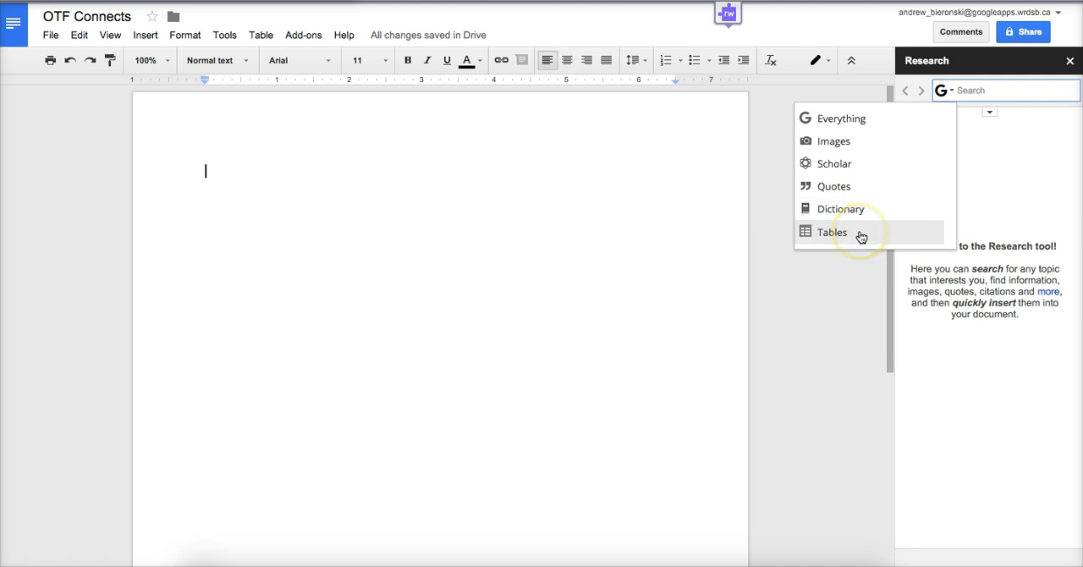
left_click(850, 120)
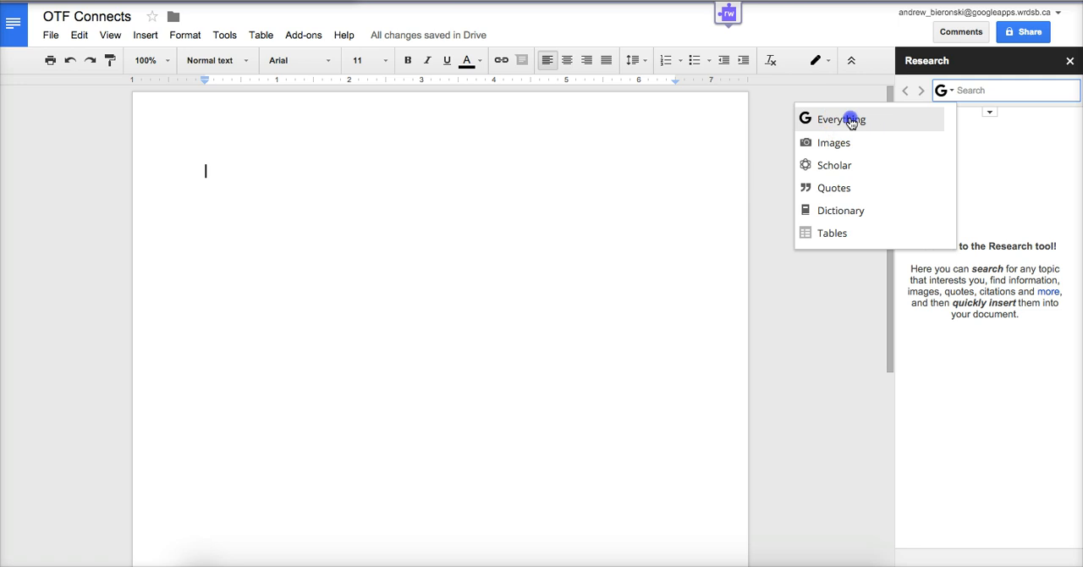
Search the Research tool for "OTF Connects" and browse the web results.
type("O")
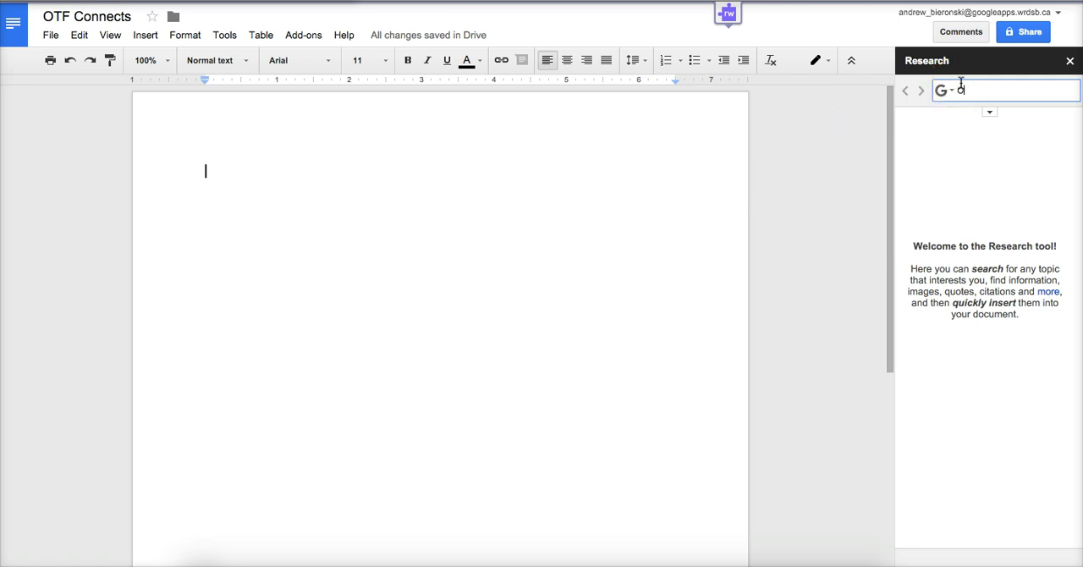
type("TF Connects")
key("Return")
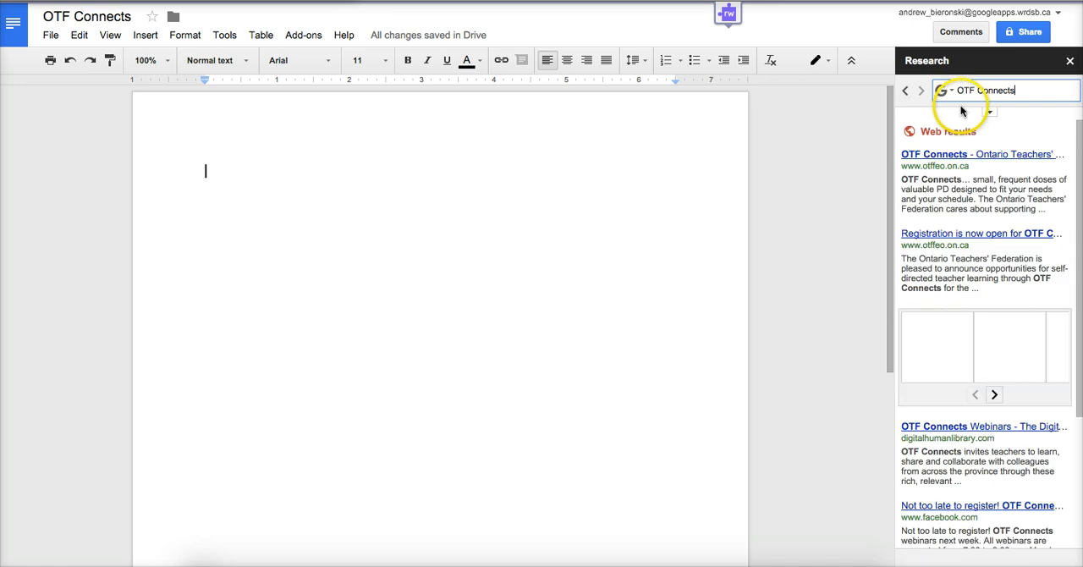
mouse_move(967, 186)
scroll(967, 186, "down", 2)
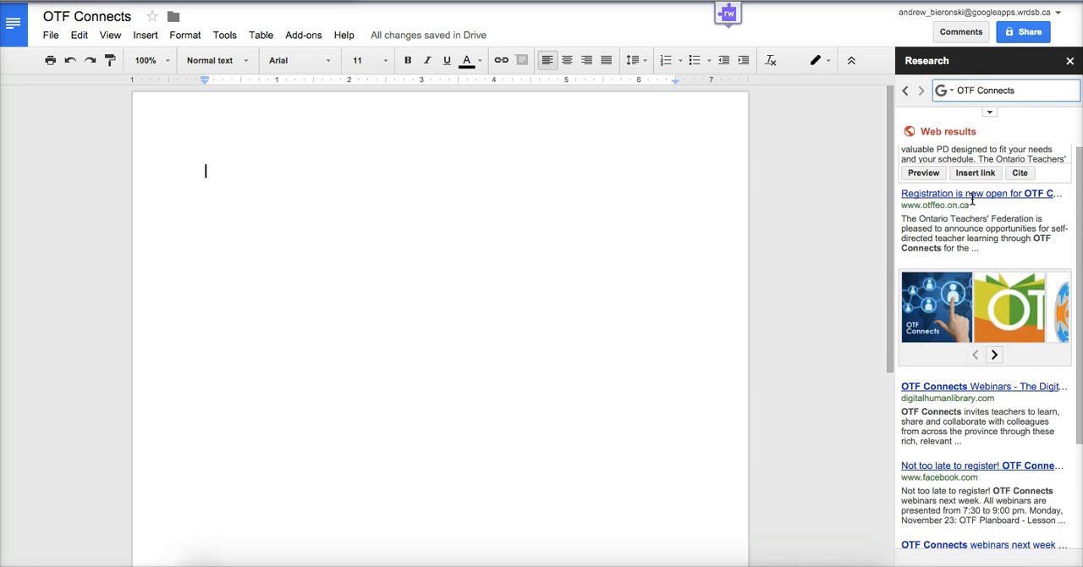
scroll(967, 170, "up", 2)
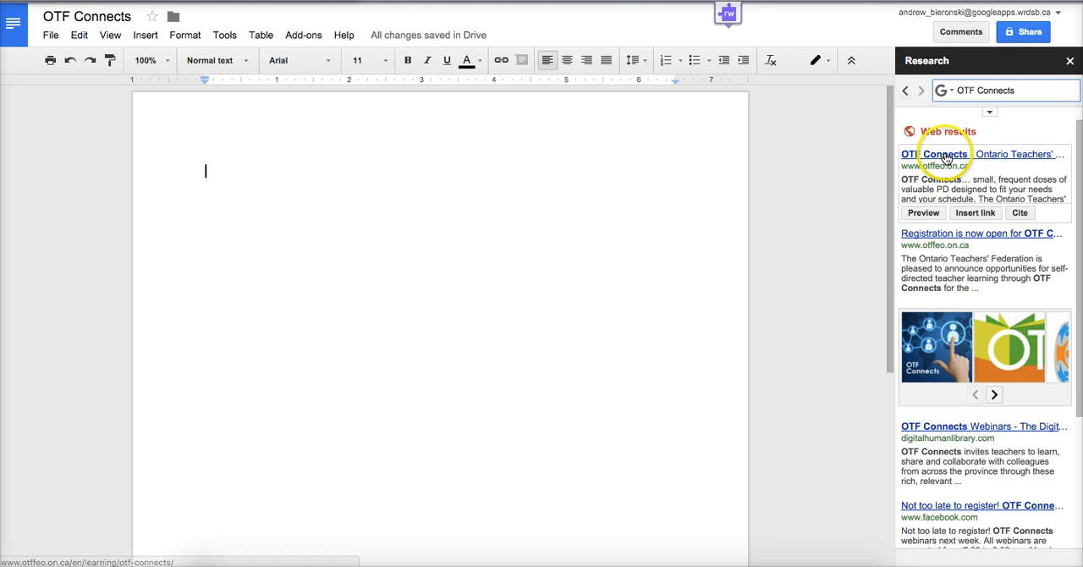
scroll(942, 277, "down", 3)
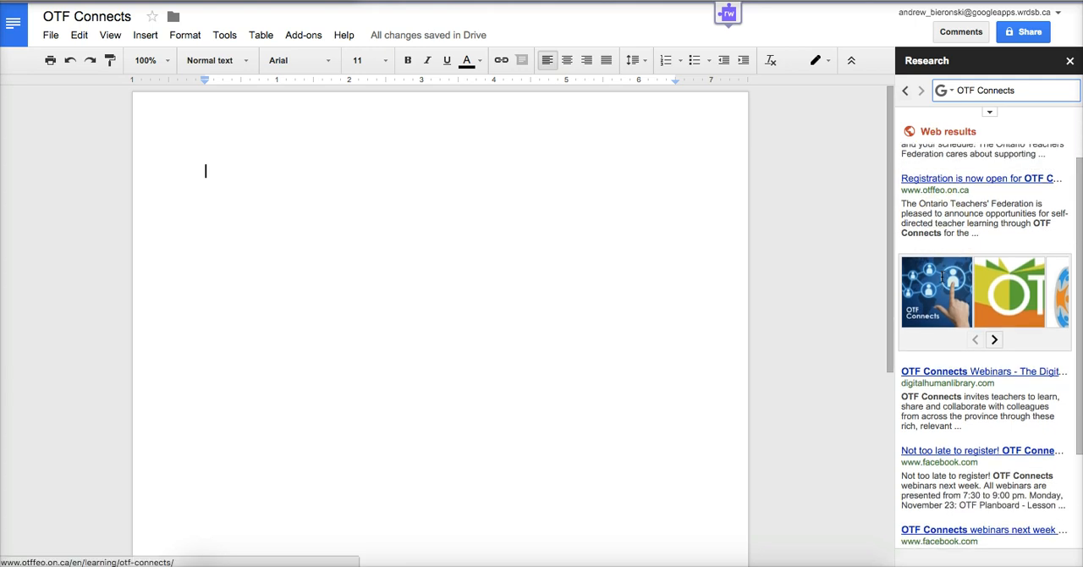
Filter the Research results for OTF Connects to Images and insert the Ontario Teachers' Federation logo into the document.
scroll(950, 271, "up", 3)
left_click(951, 93)
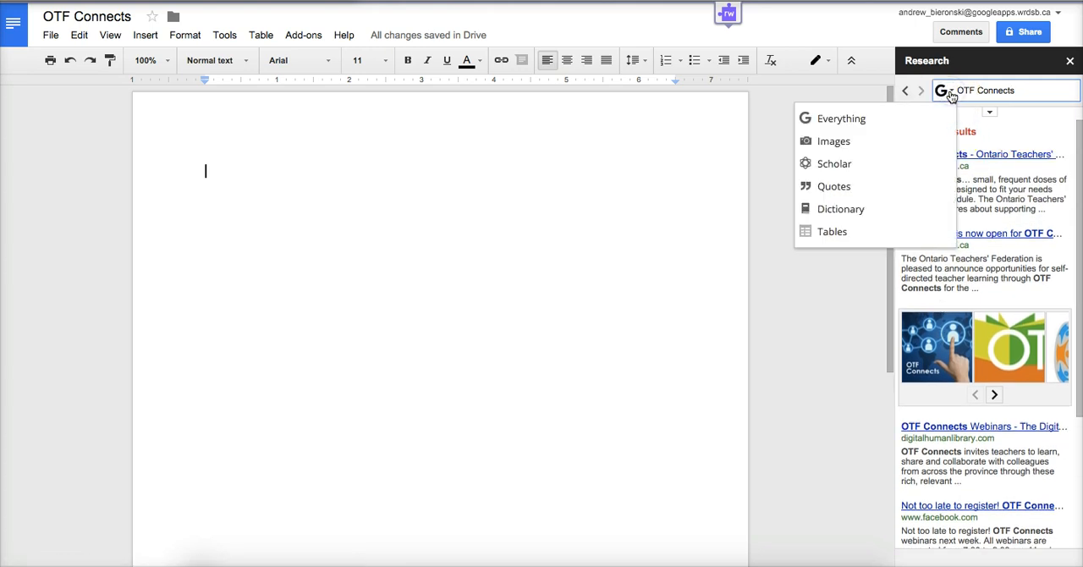
left_click(850, 146)
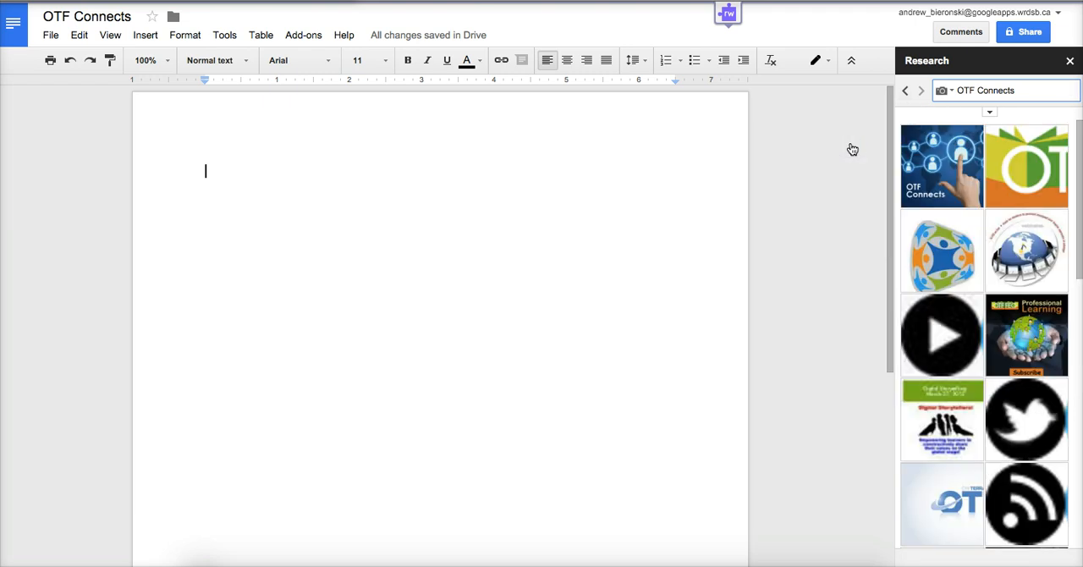
mouse_move(954, 157)
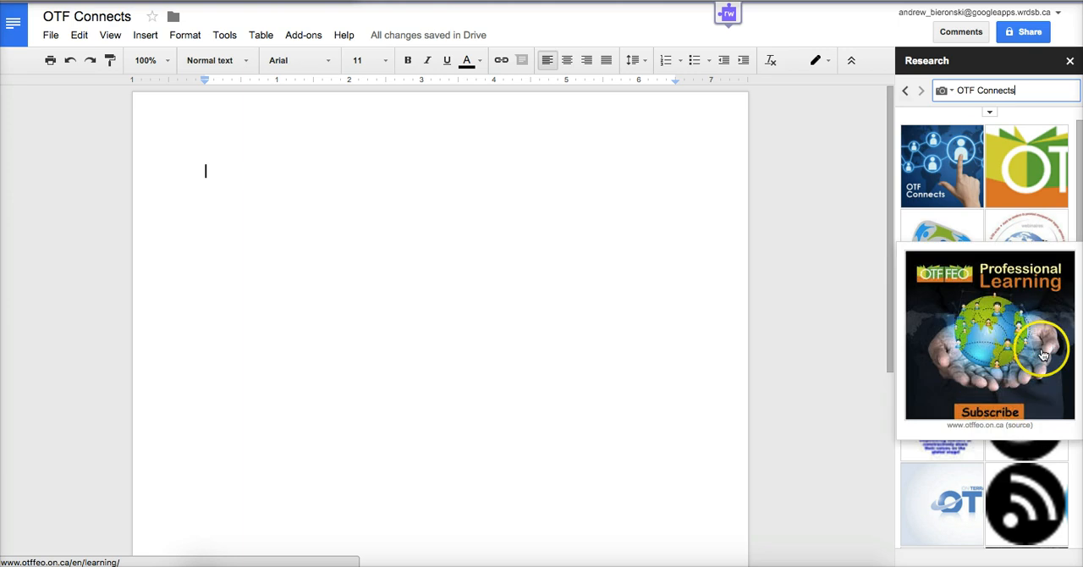
mouse_move(1032, 188)
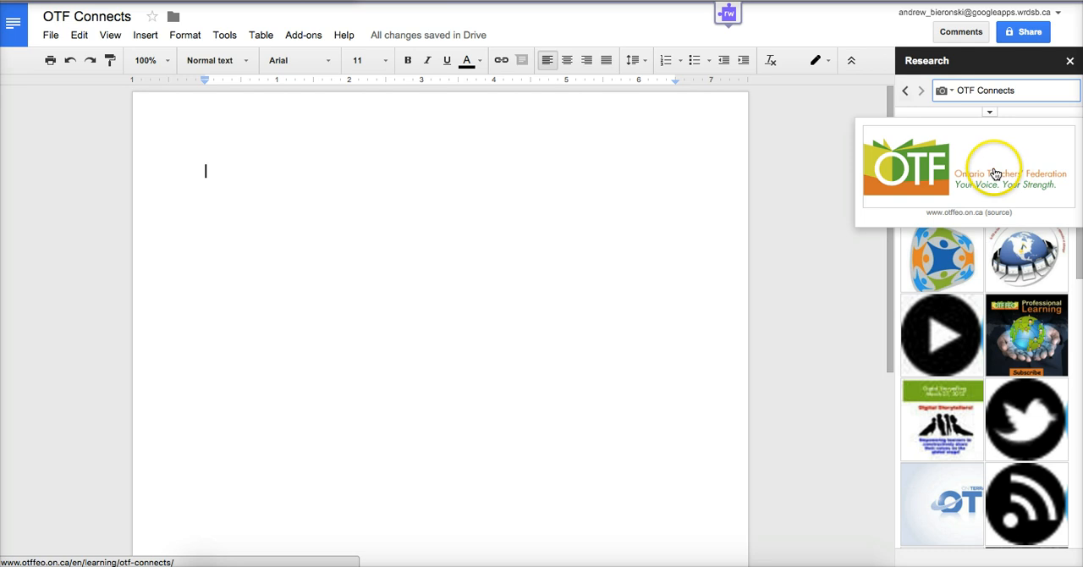
left_click_drag(990, 169, 421, 209)
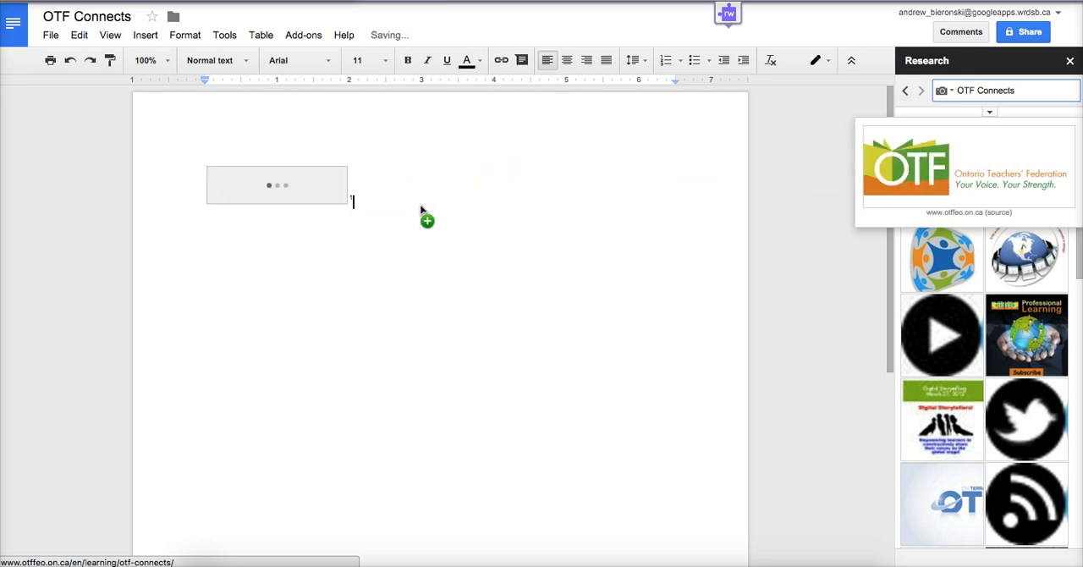
Enlarge the inserted logo proportionally to about 6 inches wide and check its source footnote at the end of the page.
left_click(285, 186)
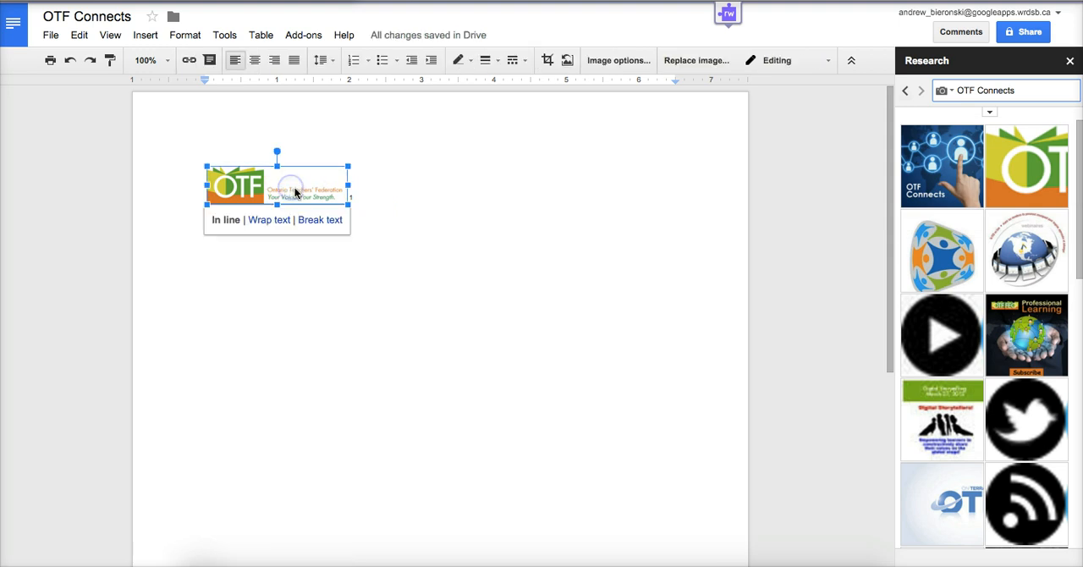
left_click_drag(347, 203, 478, 282)
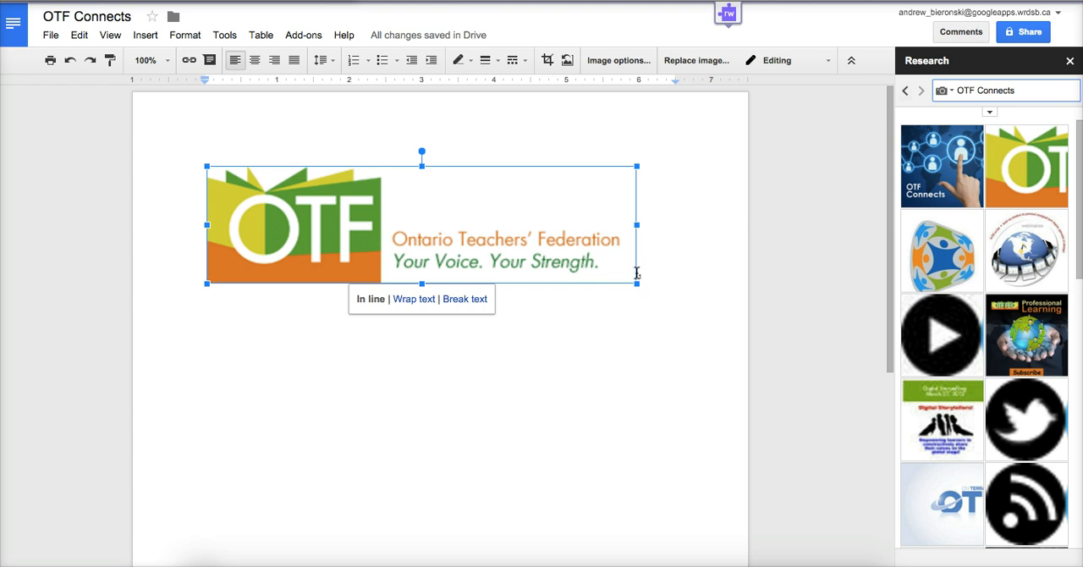
scroll(637, 272, "down", 5)
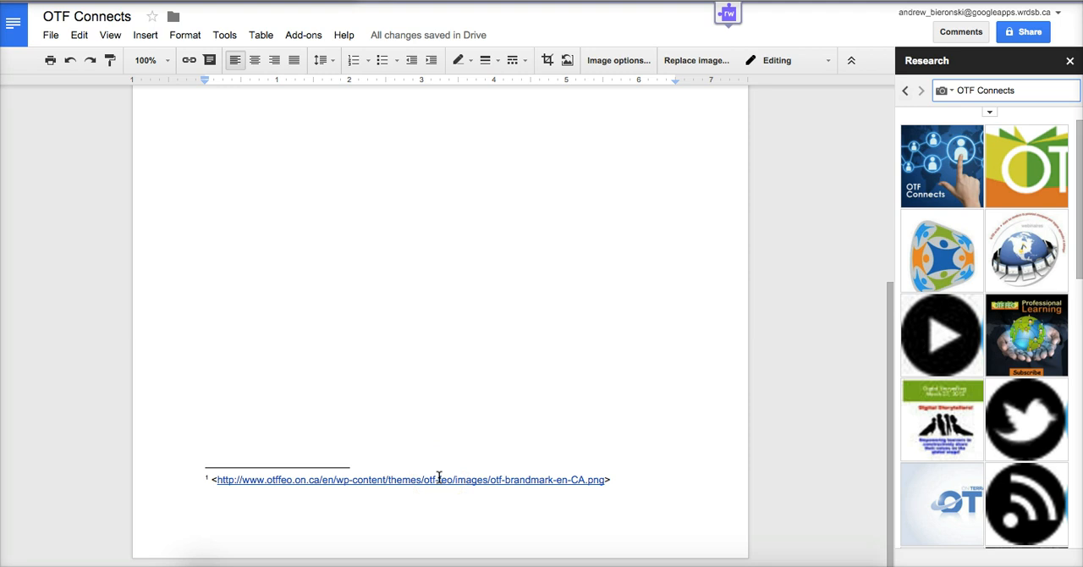
scroll(438, 478, "up", 5)
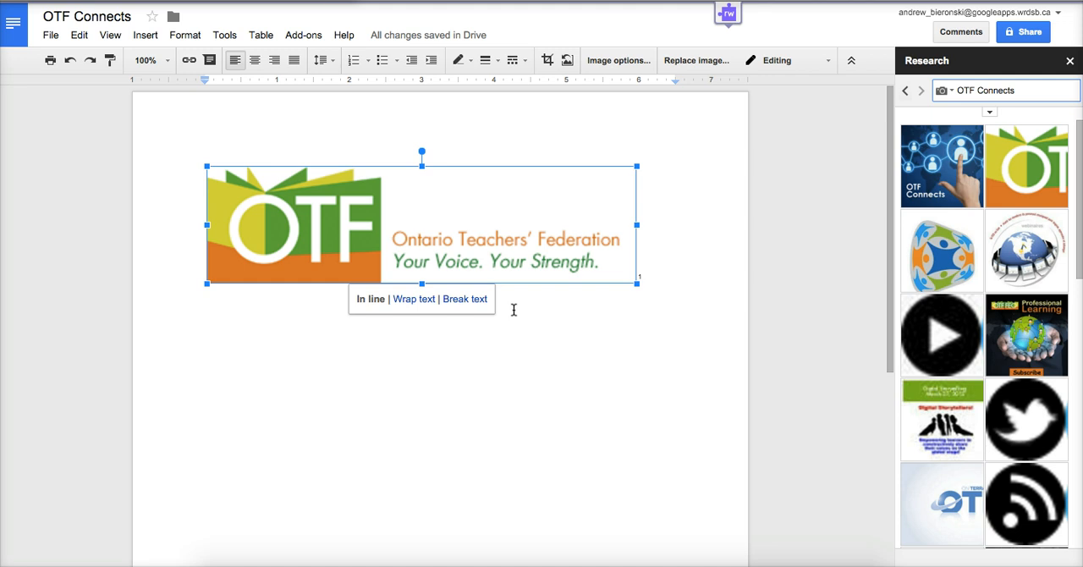
Delete the logo together with its footnote reference and close the Research tool.
left_click(560, 279)
left_click(594, 235)
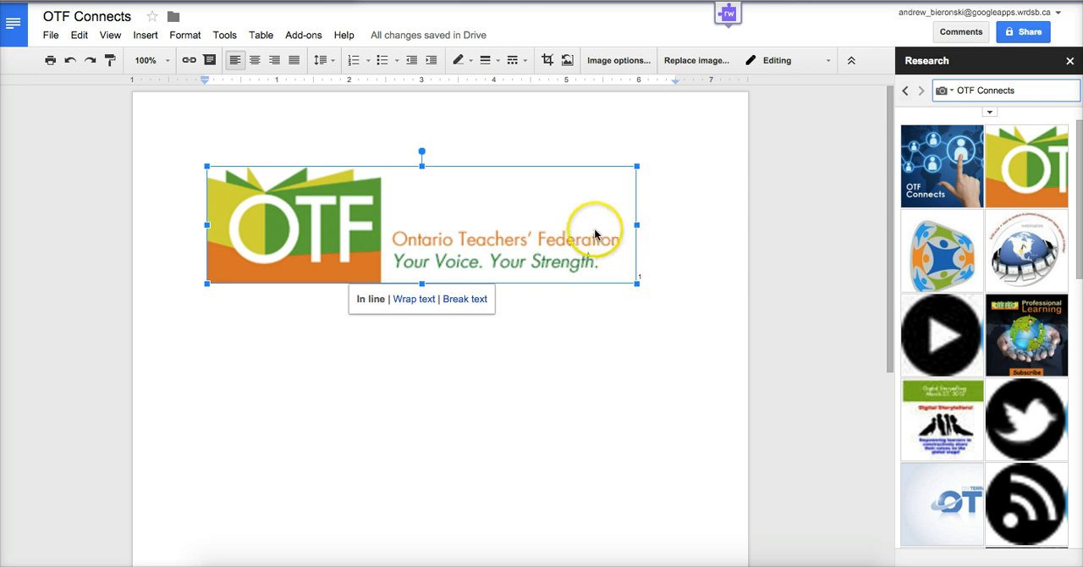
left_click(435, 291)
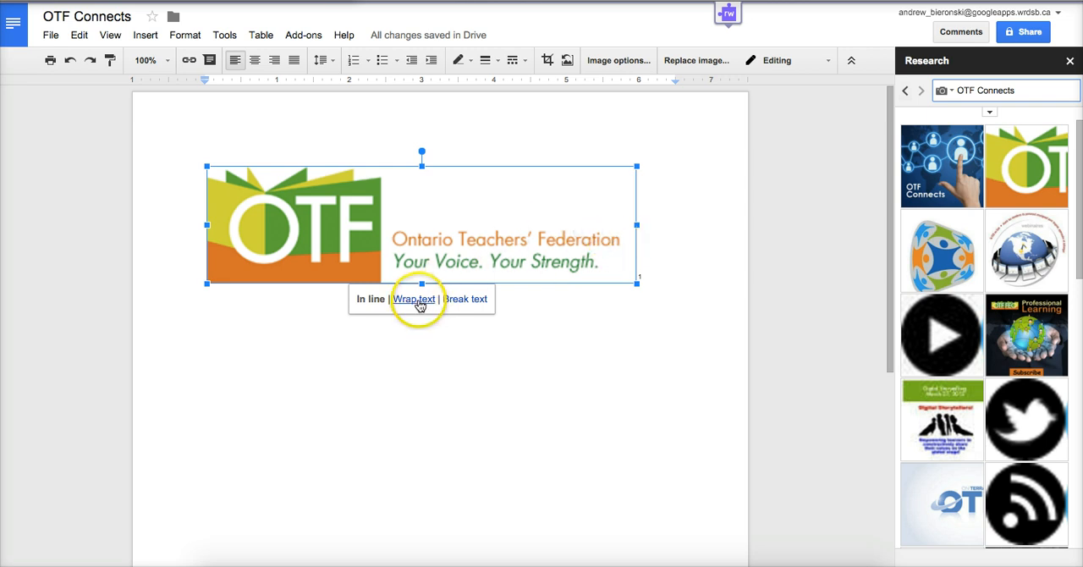
key("Delete")
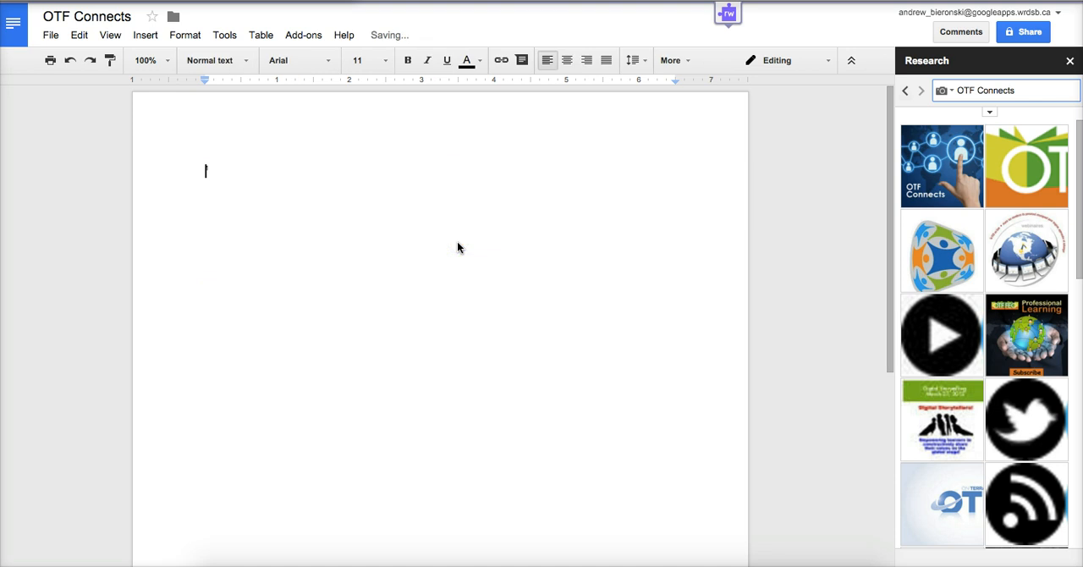
left_click(302, 186)
key("BackSpace")
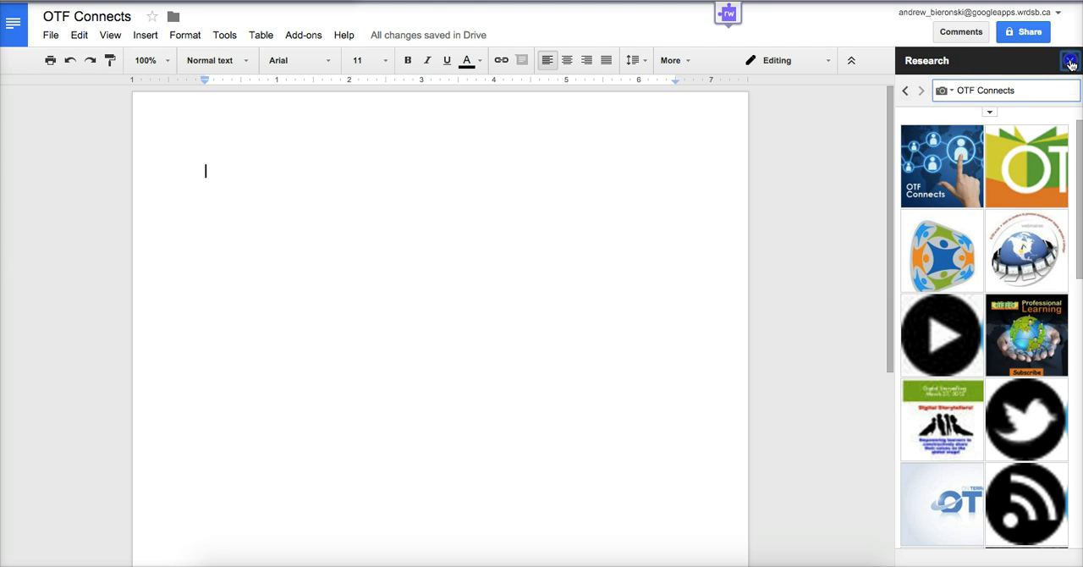
left_click(1069, 62)
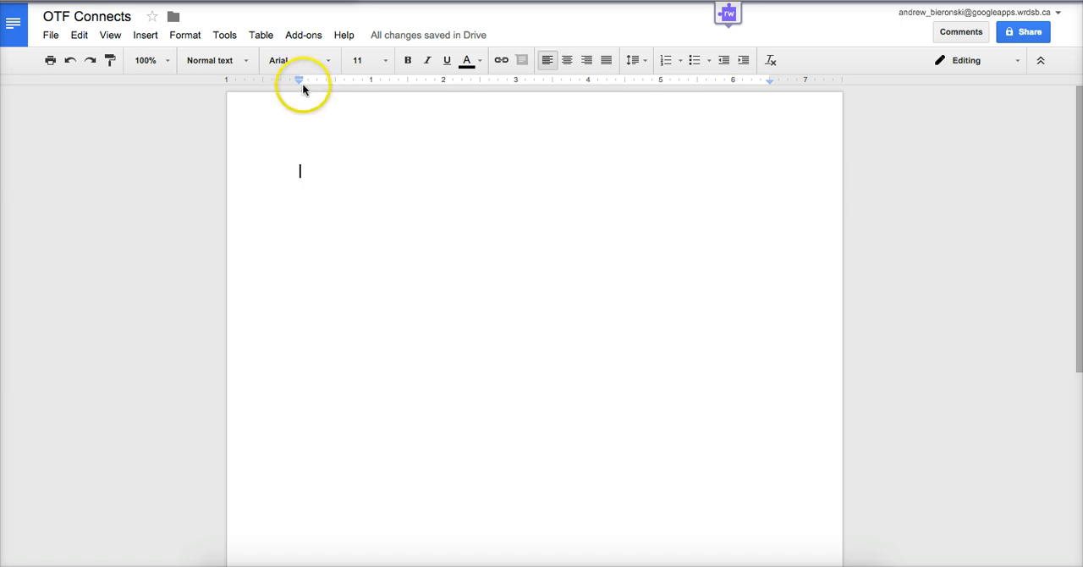
Use Voice typing to dictate a test sentence beginning "And I'll say I love Google Docs and you can see it volunteering".
left_click(224, 37)
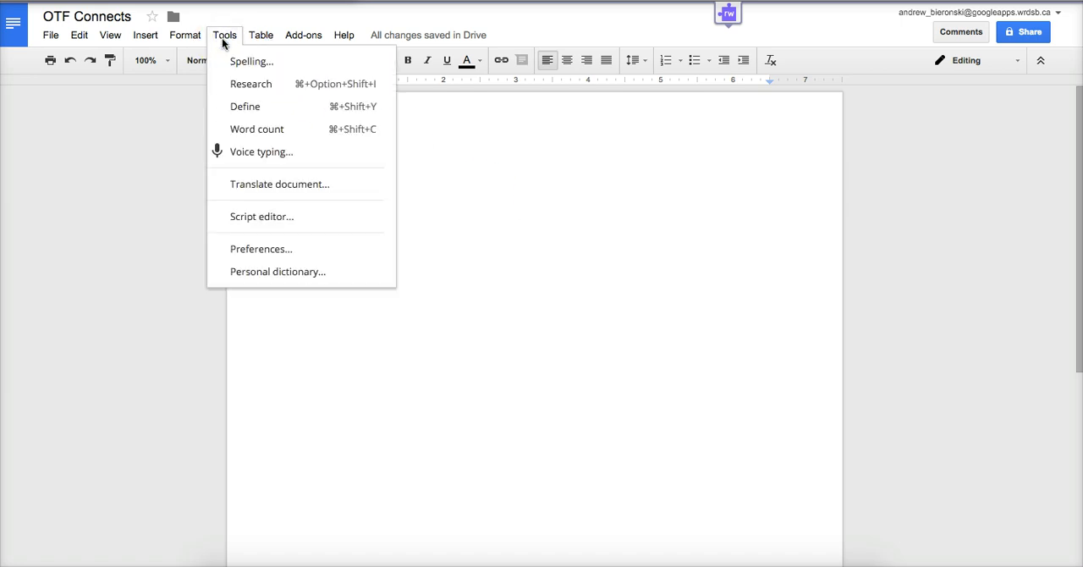
left_click(276, 157)
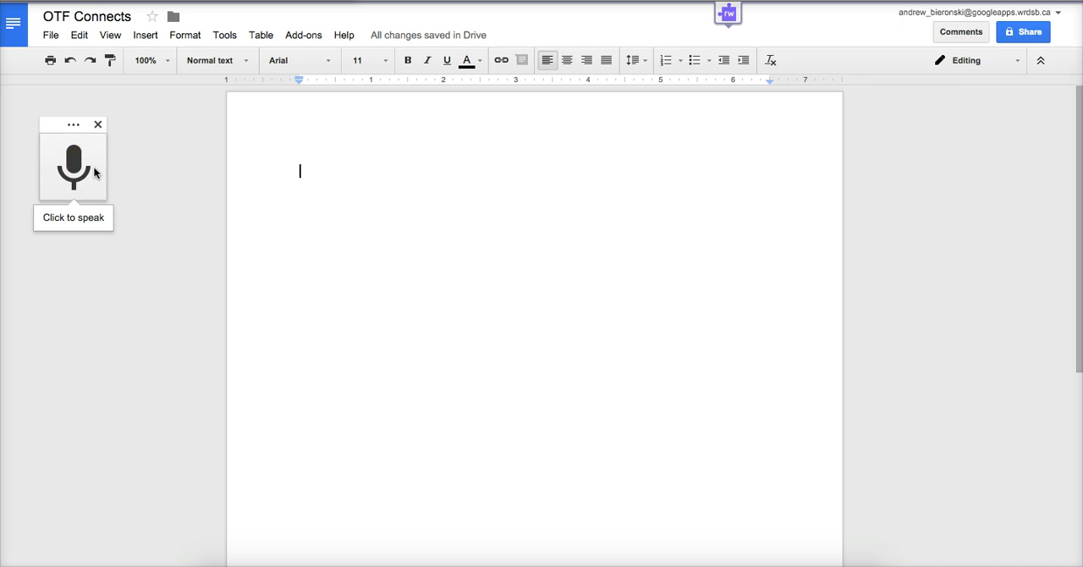
left_click(79, 171)
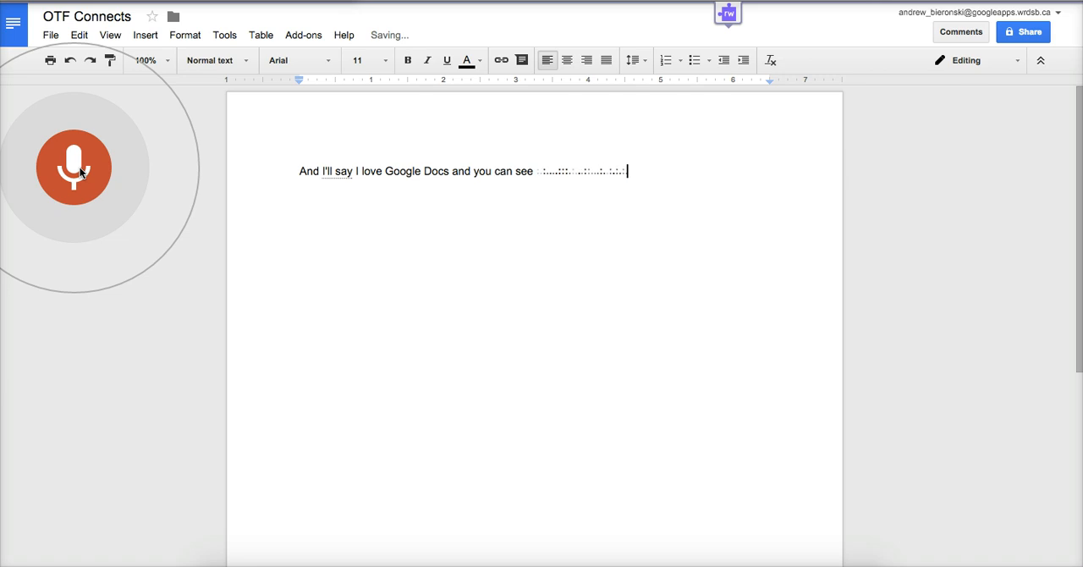
left_click(74, 170)
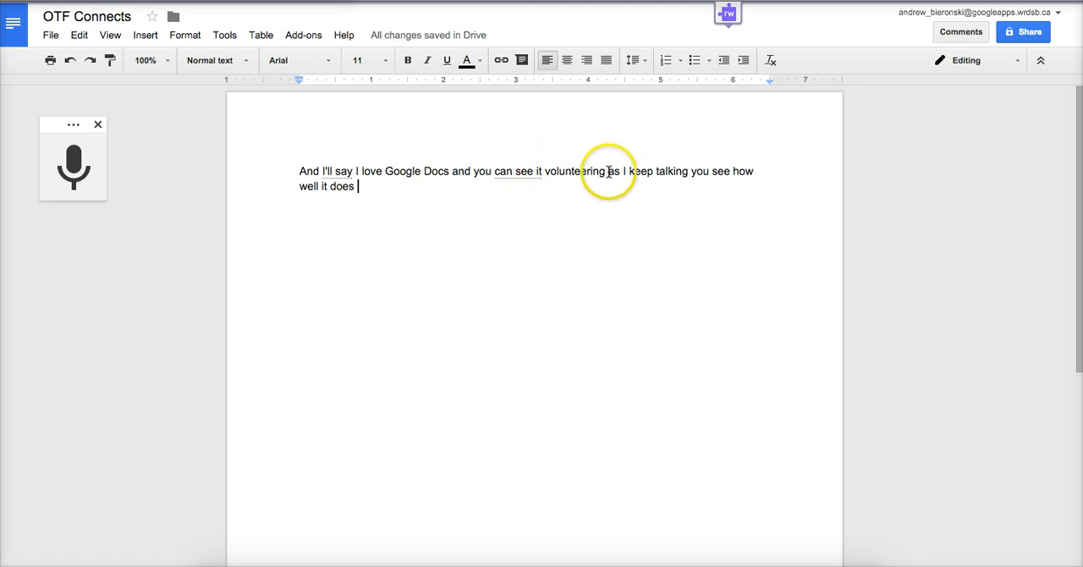
Remove the word "volunteering" from the dictated sentence and close Voice typing.
left_click_drag(607, 172, 549, 172)
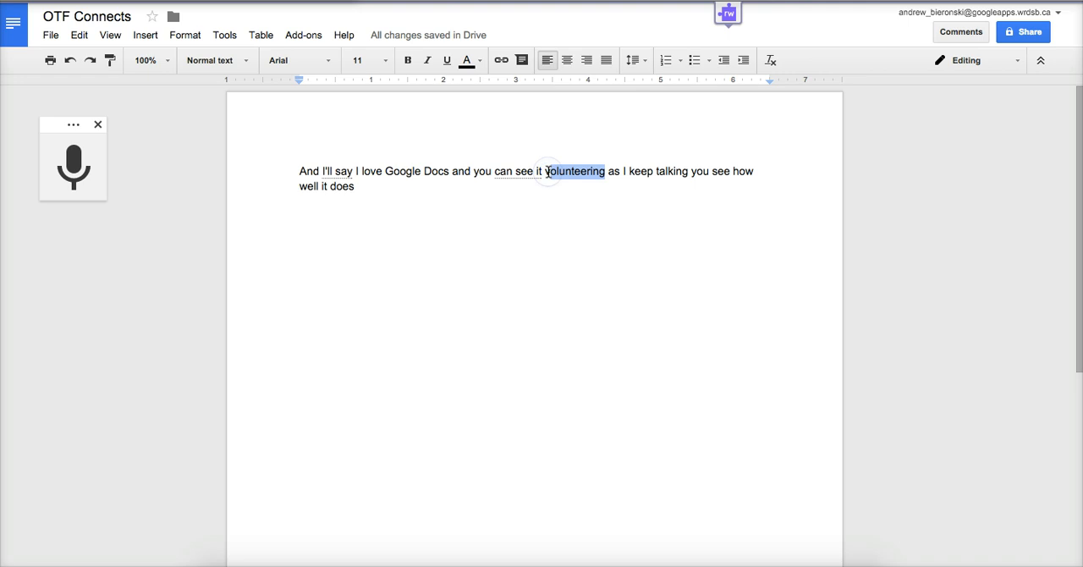
key("BackSpace")
key("BackSpace")
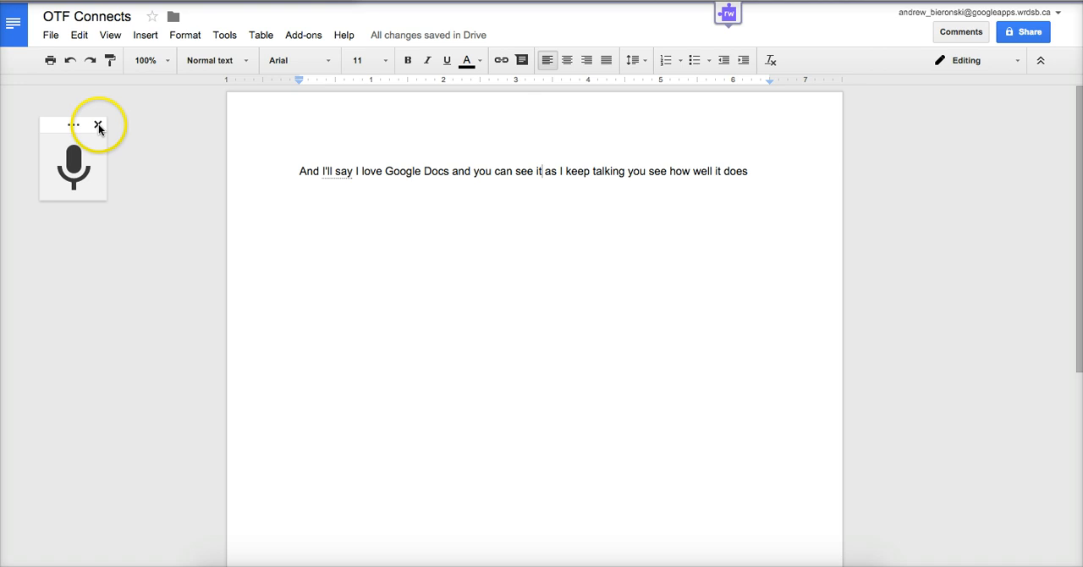
left_click(98, 125)
Replace the whole dictated sentence with "I love Google Docs!".
triple_click(657, 164)
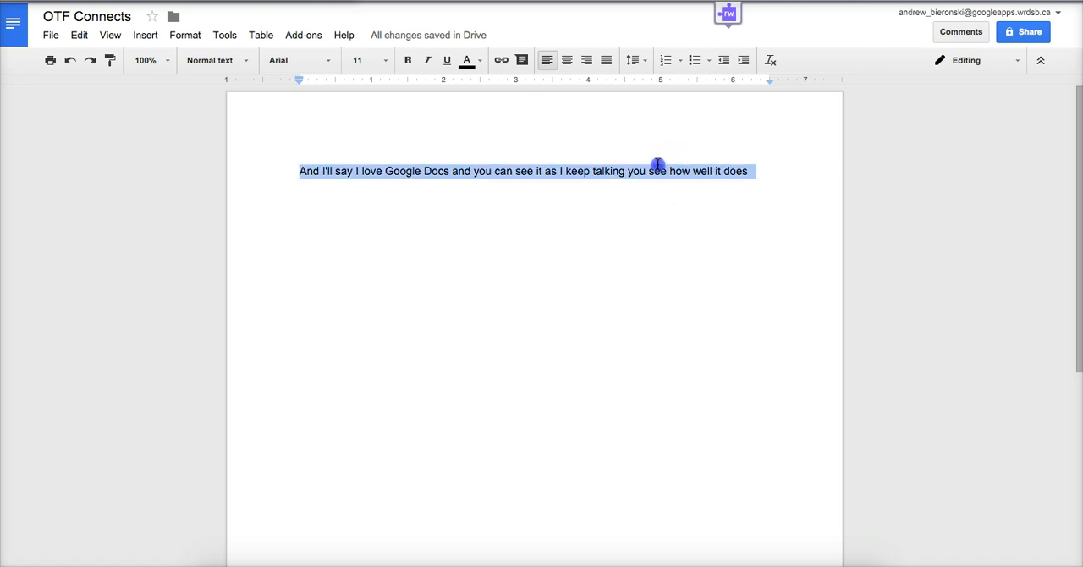
key("BackSpace")
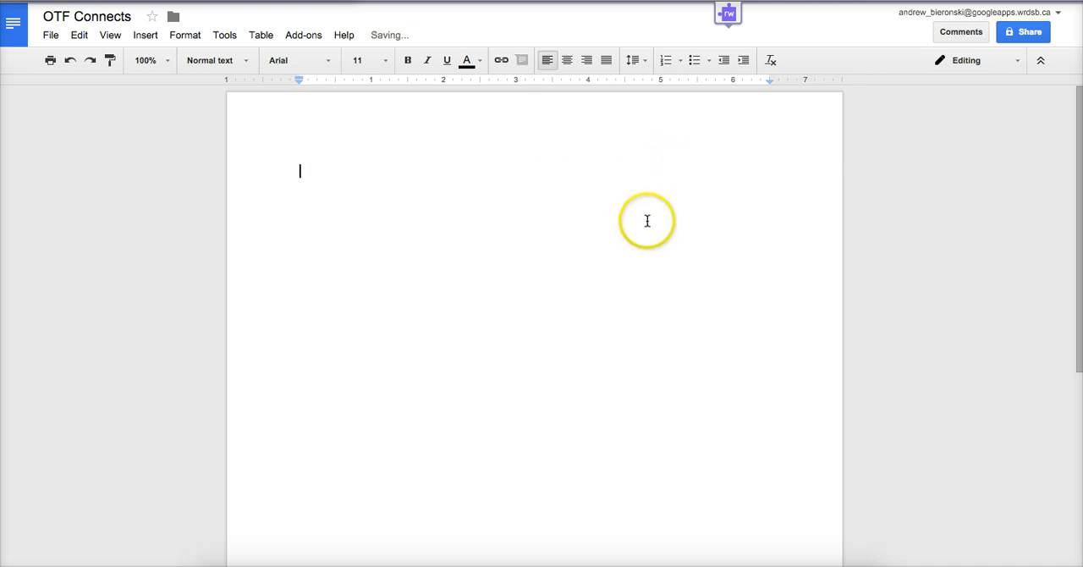
type("I lov")
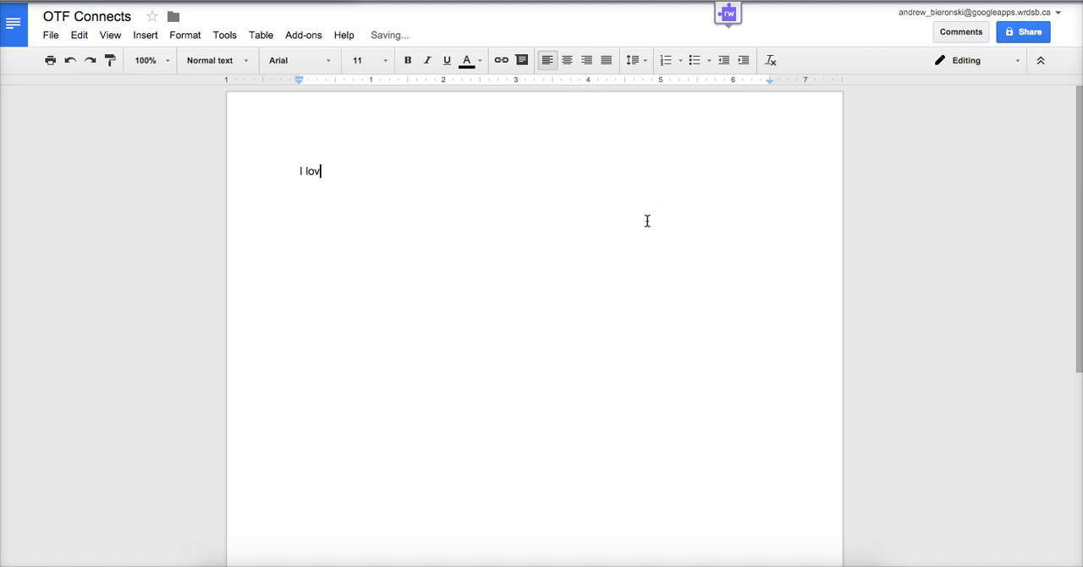
type("e Google Docs!")
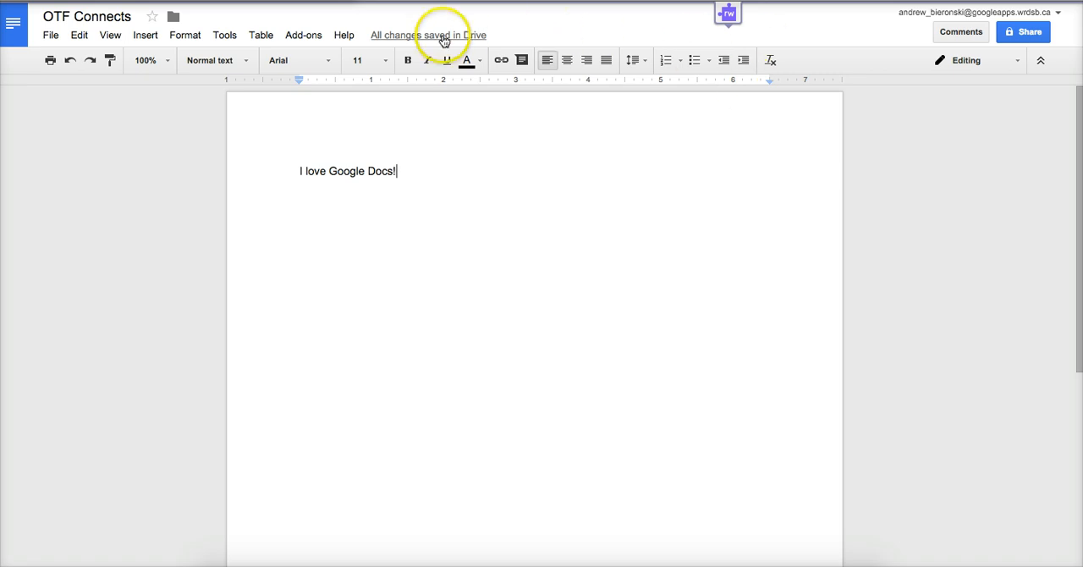
Examine the installed add-ons and browse the add-ons gallery, including EasyBib Bibliography Creator and Kaizena Mini, without installing any.
left_click(296, 38)
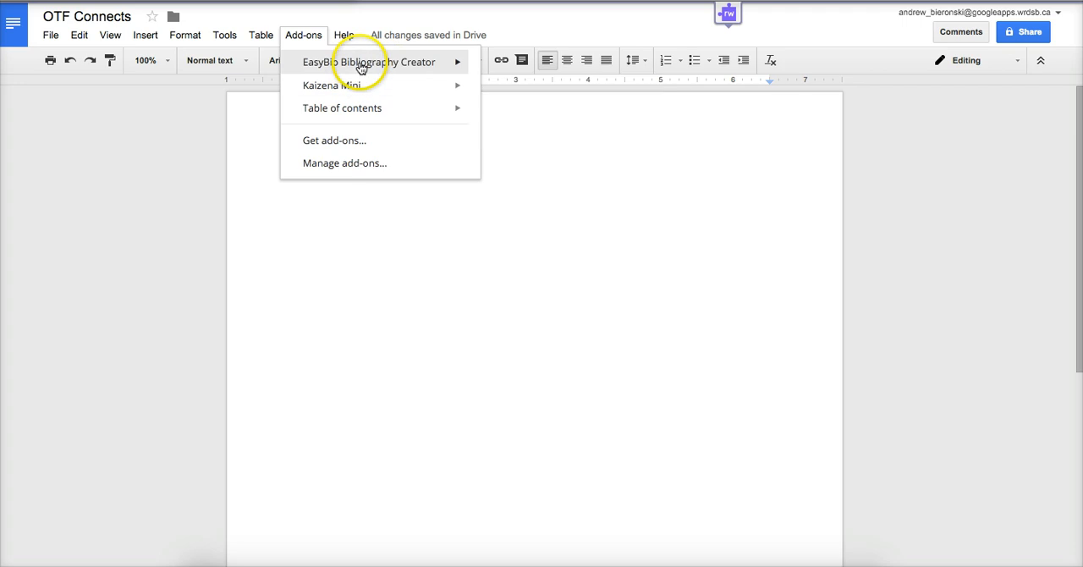
mouse_move(361, 67)
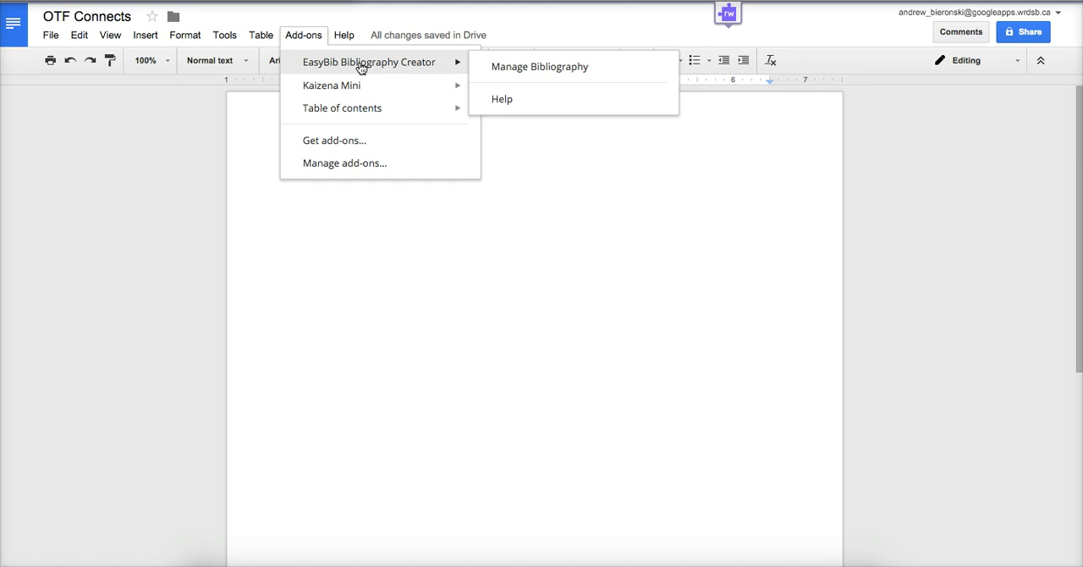
left_click(363, 142)
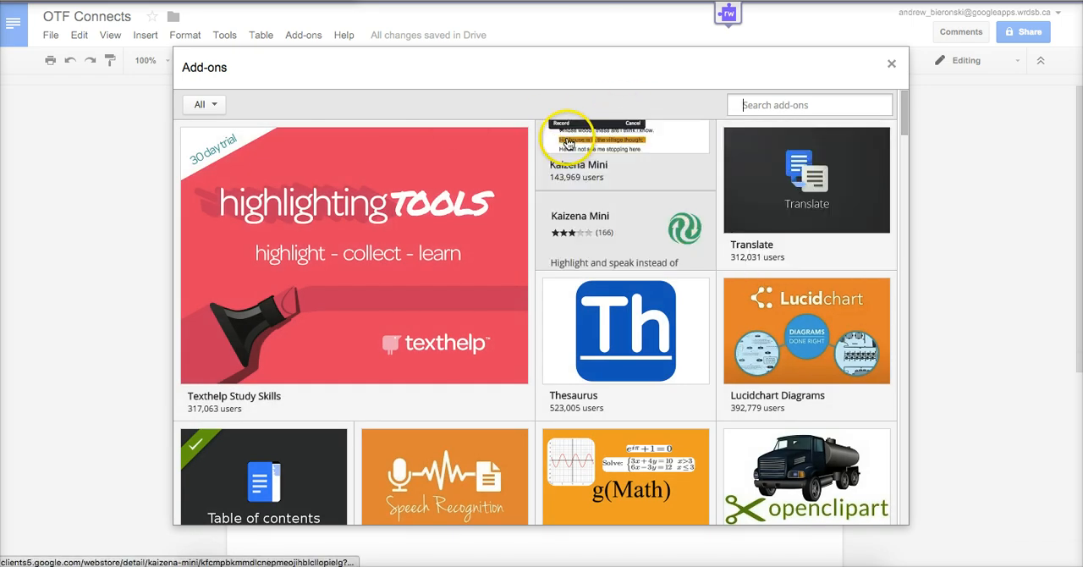
scroll(460, 299, "down", 1)
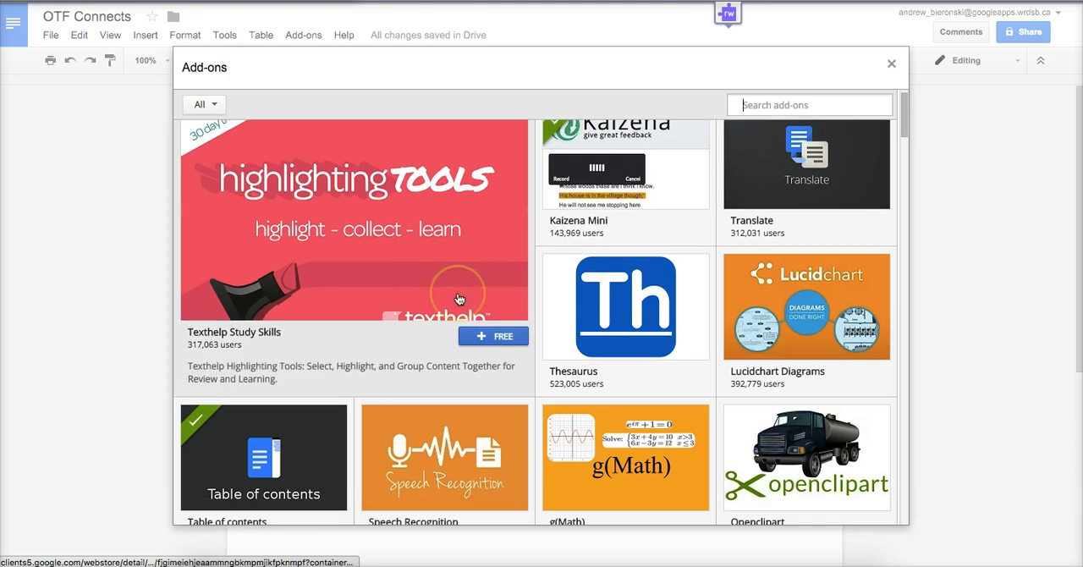
scroll(460, 298, "down", 5)
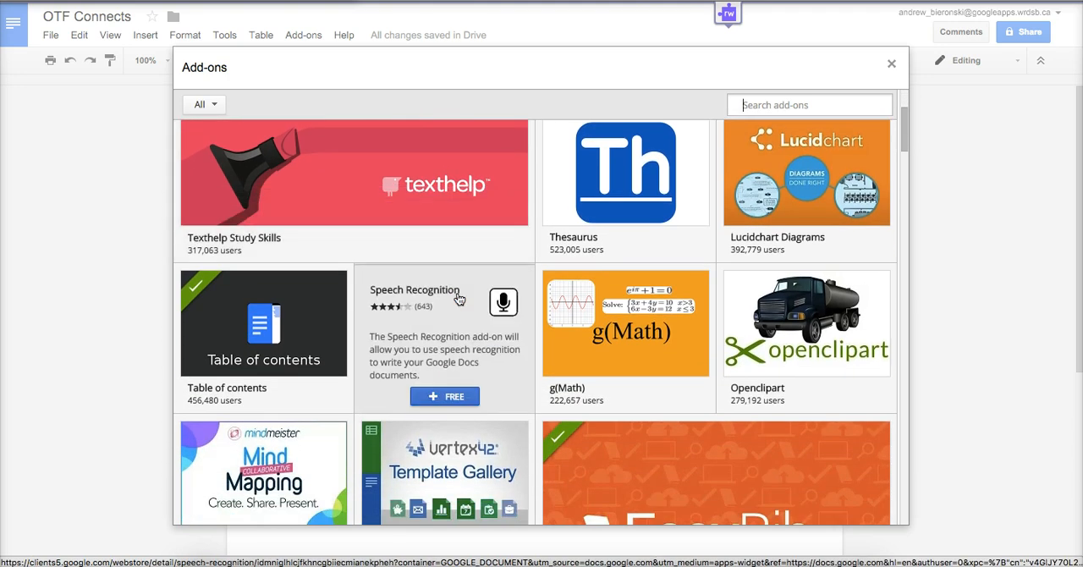
scroll(454, 274, "down", 5)
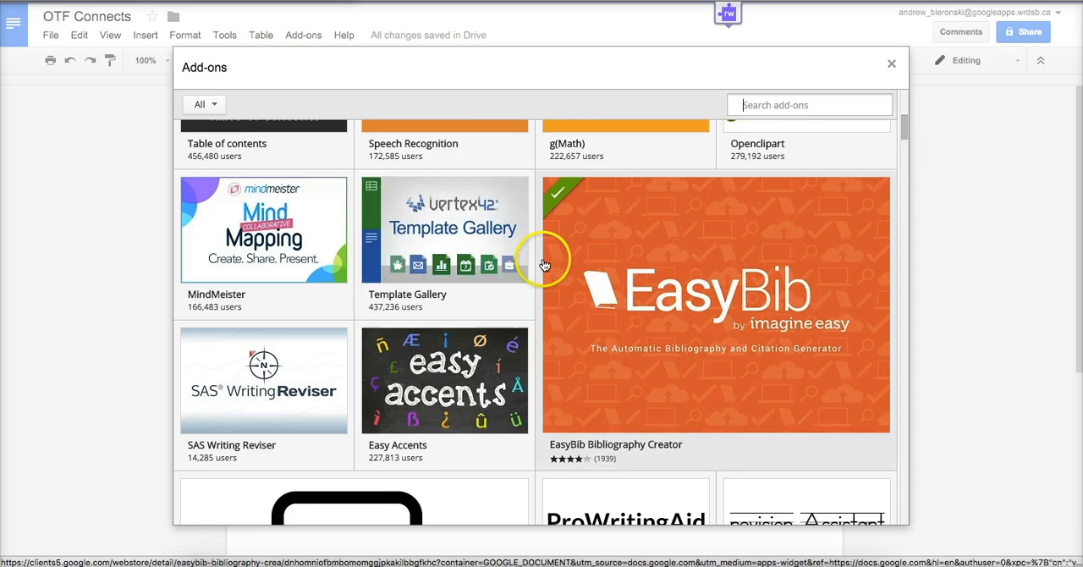
scroll(544, 265, "down", 2)
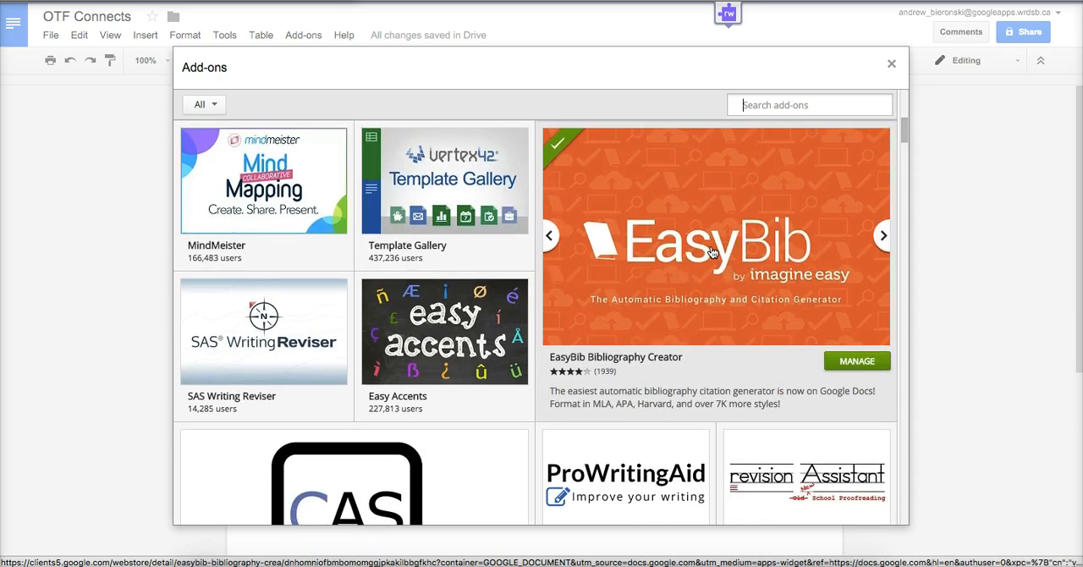
scroll(713, 252, "up", 6)
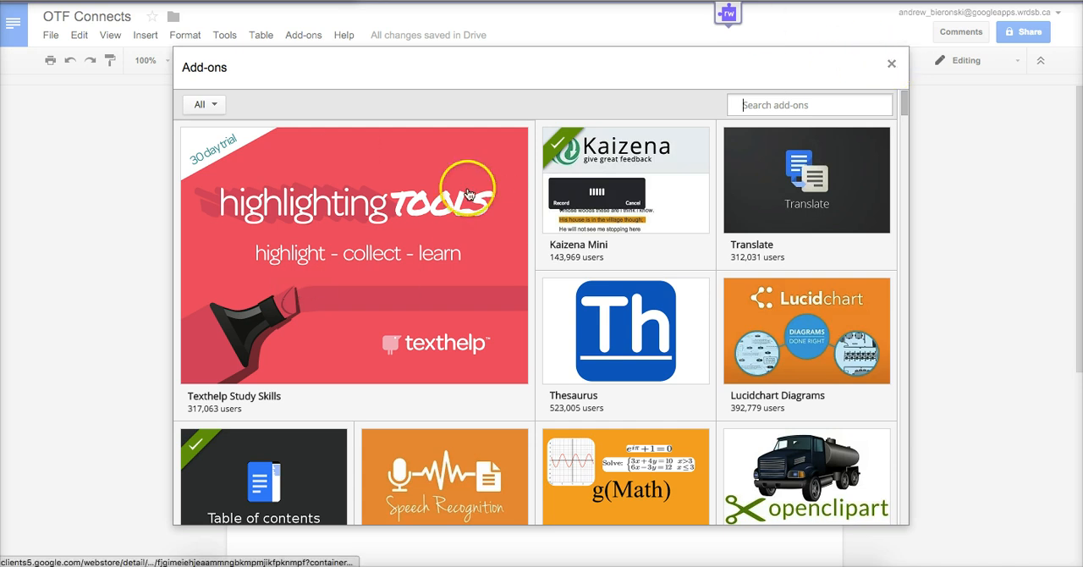
mouse_move(569, 162)
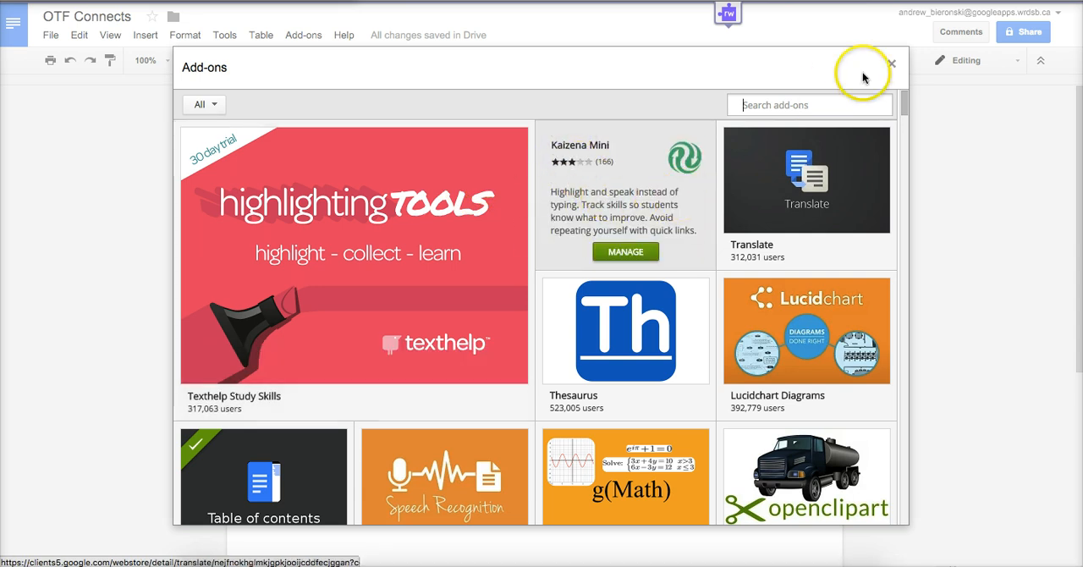
left_click(894, 63)
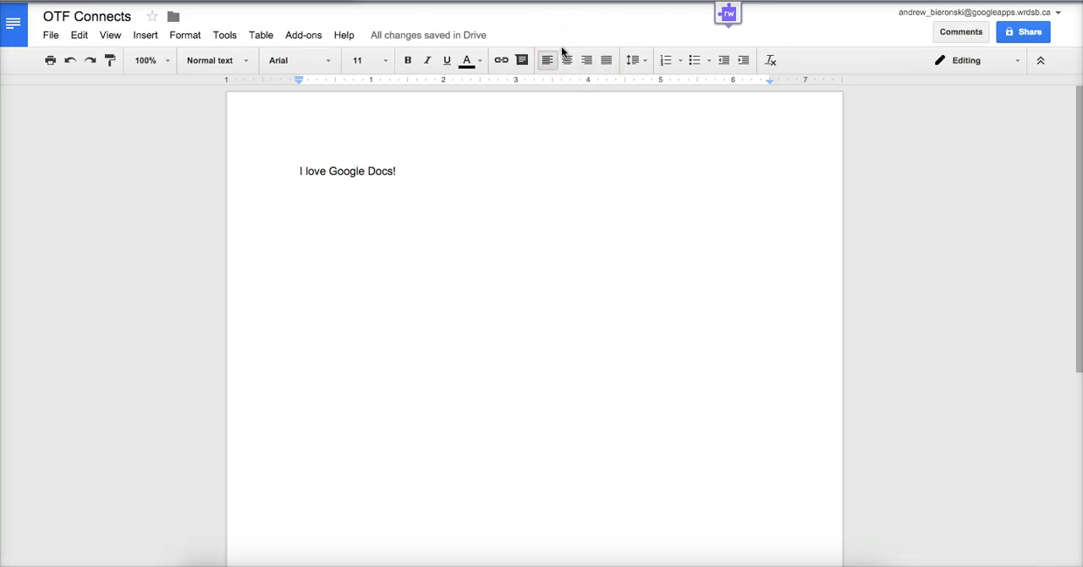
Search the menus for "subs" and turn on Subscript at the end of the sentence.
left_click(334, 42)
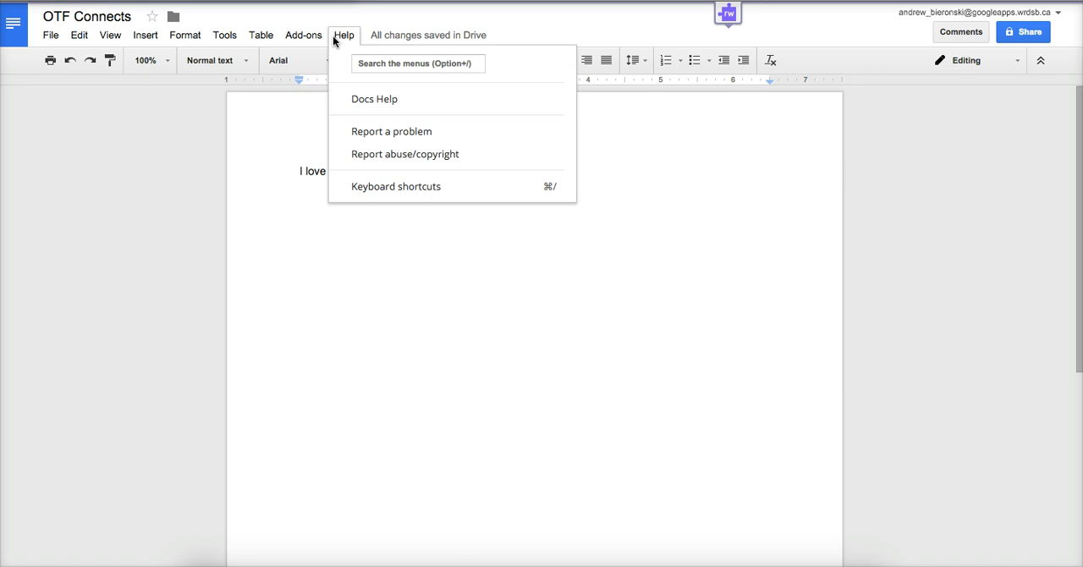
left_click(379, 64)
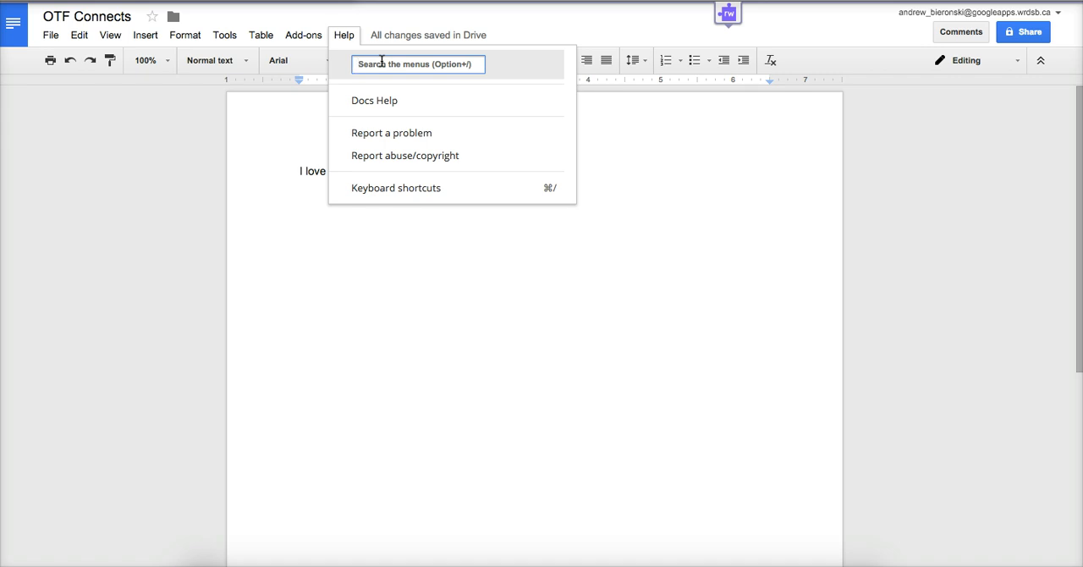
type("subs")
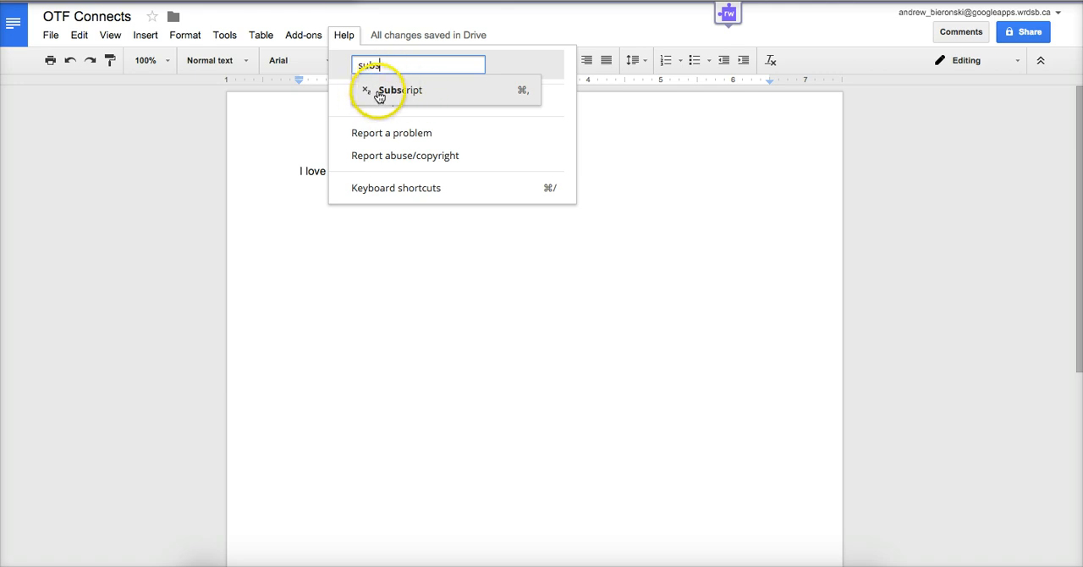
left_click(524, 100)
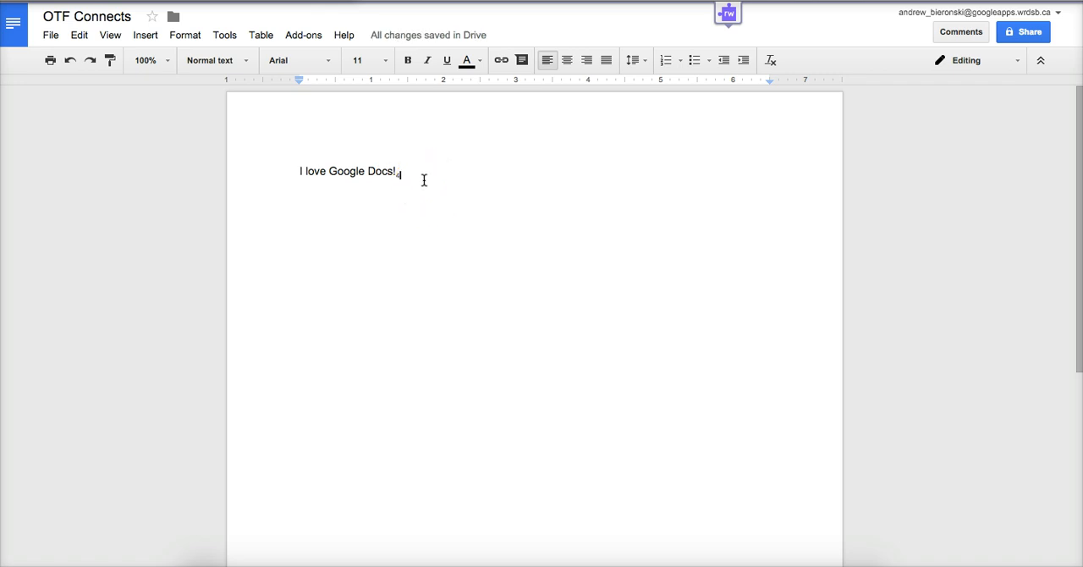
left_click(343, 38)
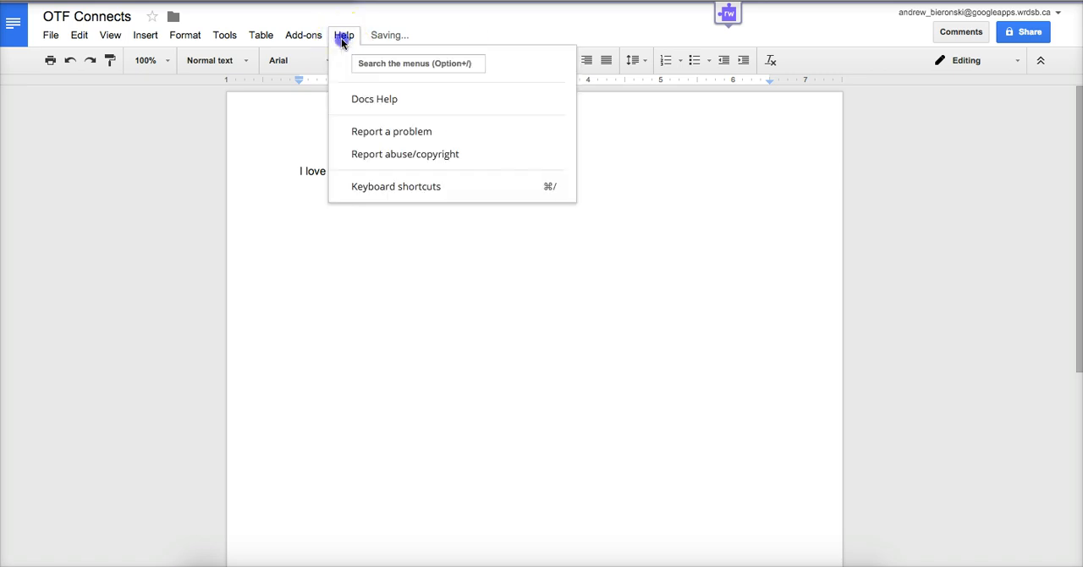
left_click(682, 177)
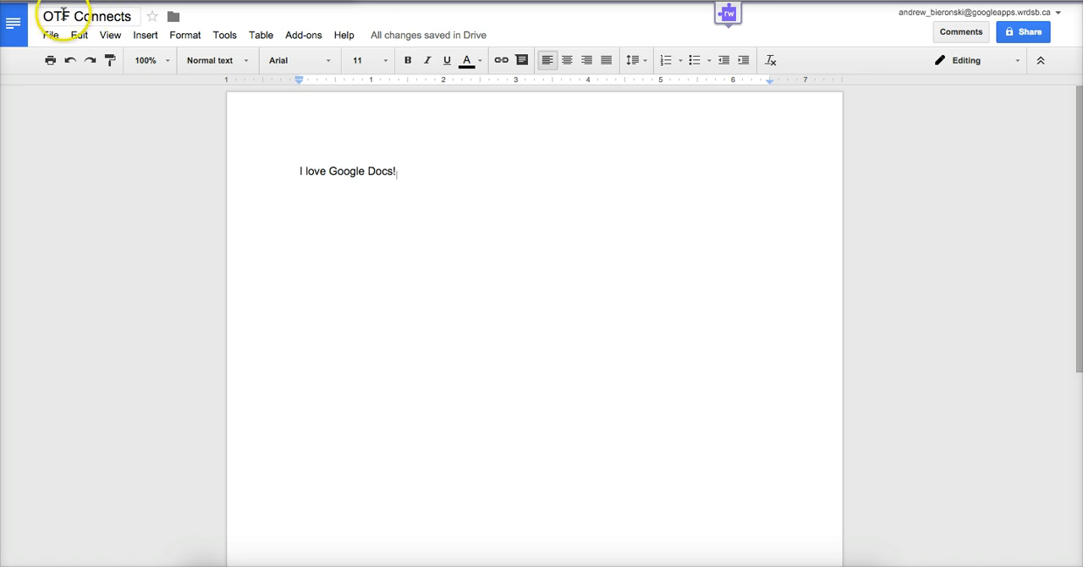
left_click(40, 35)
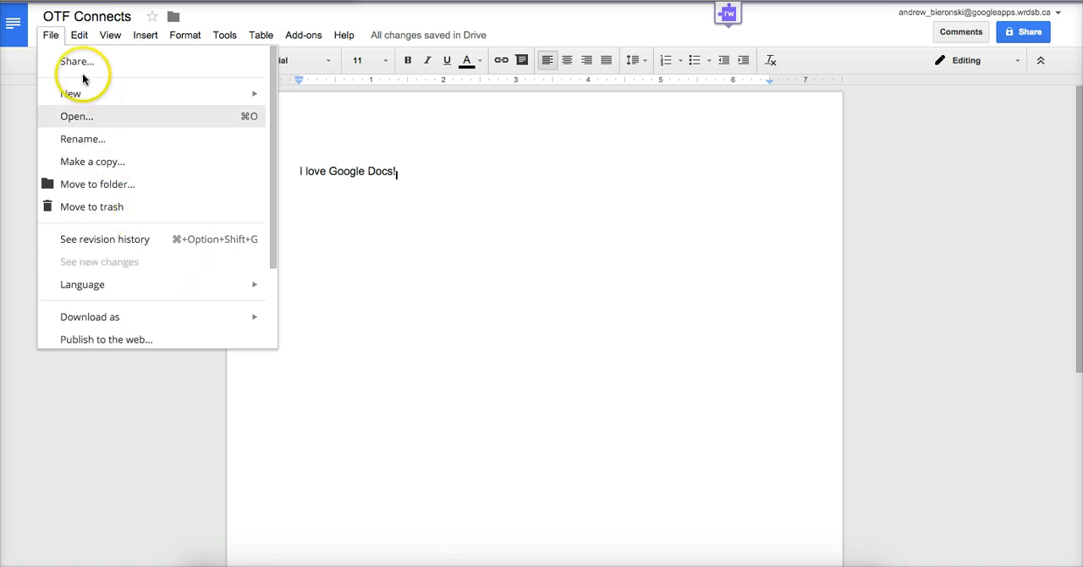
mouse_move(142, 32)
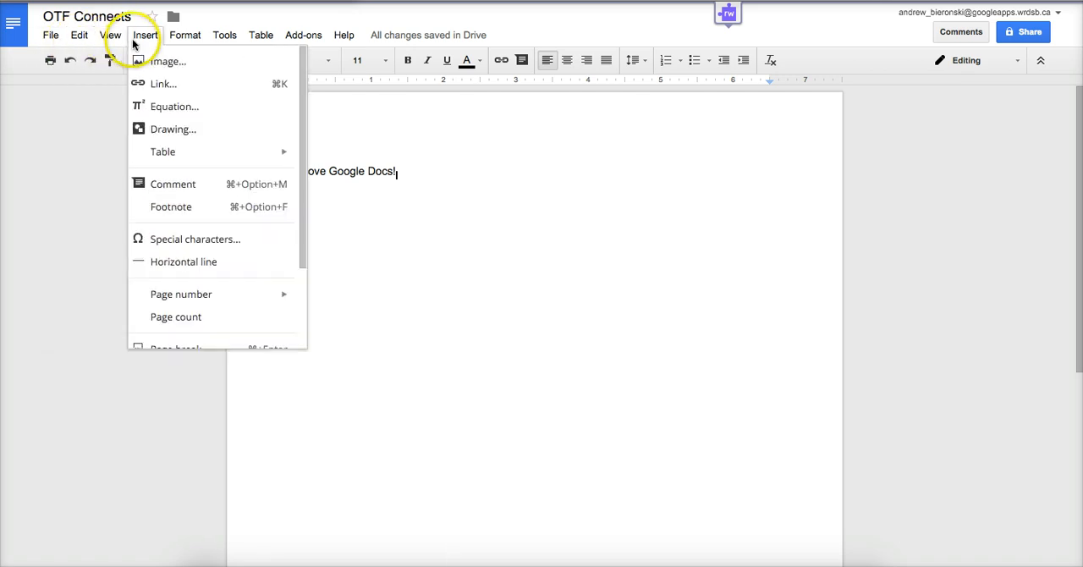
left_click(369, 232)
Add the filler text "lkjfdslkjfldskjfsd fjldfjsdlfjdsl" after "I love Google Docs!" and delete it again.
left_click(403, 170)
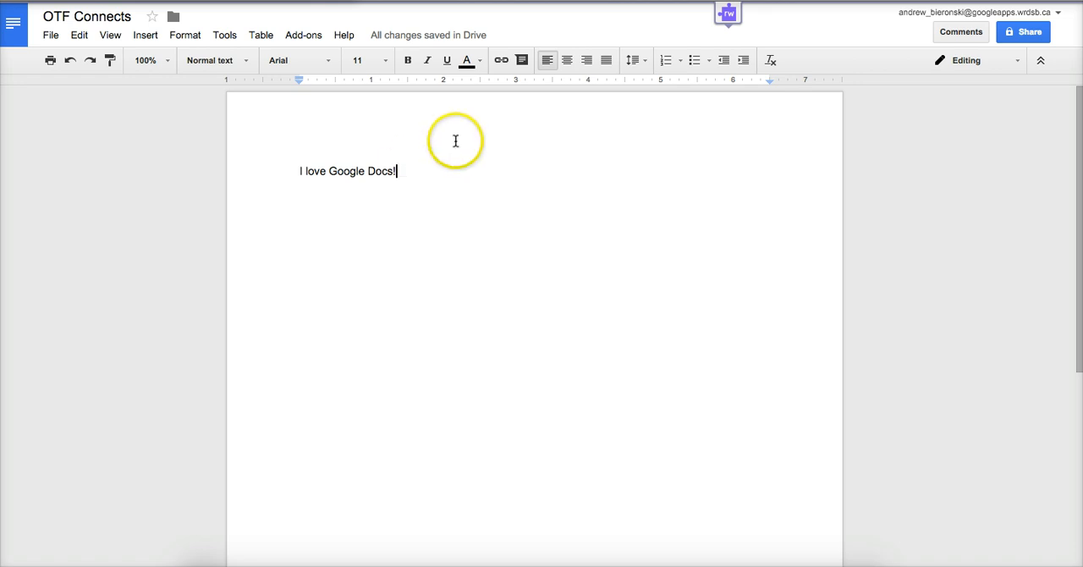
mouse_move(373, 38)
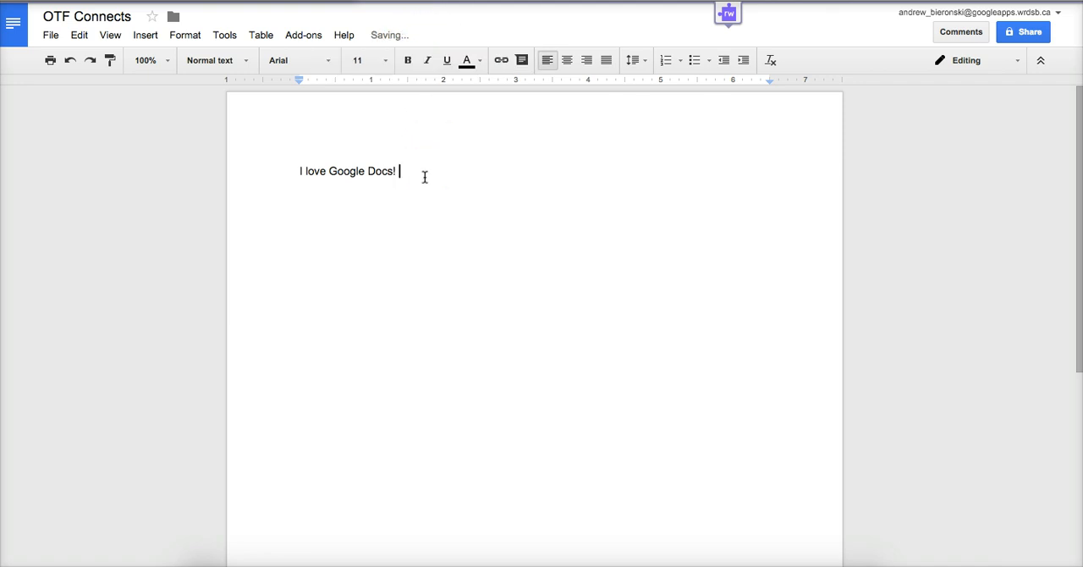
type("lkjfdslkjfldskjfsd fjldfjsdlfjdsl")
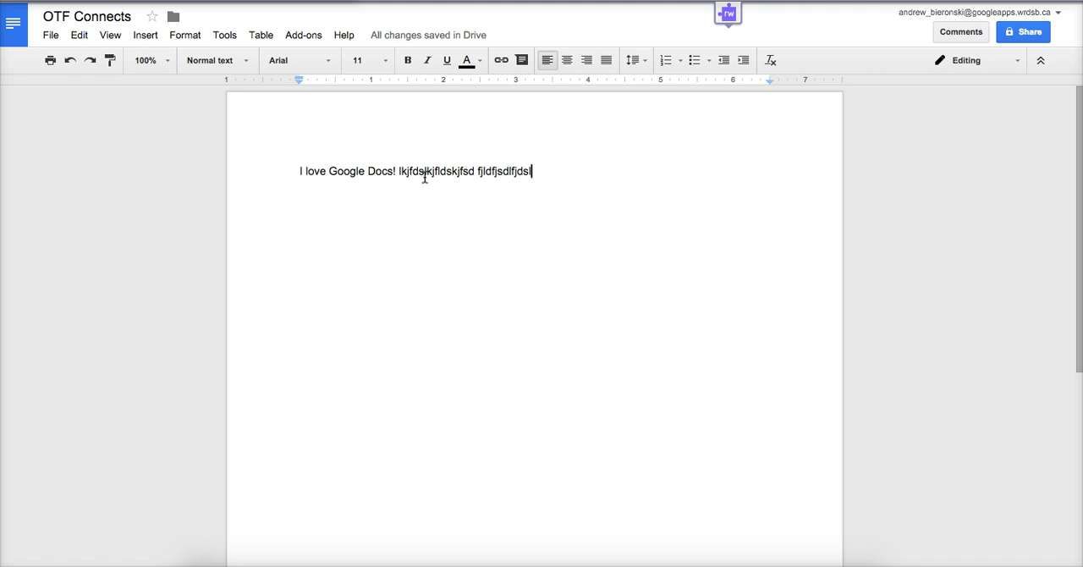
key("BackSpace")
key("BackSpace")
key("BackSpace")
key("BackSpace")
key("BackSpace")
key("BackSpace")
key("BackSpace")
key("BackSpace")
key("BackSpace")
key("BackSpace")
key("BackSpace")
key("BackSpace")
key("BackSpace")
key("BackSpace")
key("BackSpace")
key("BackSpace")
key("BackSpace")
key("BackSpace")
key("BackSpace")
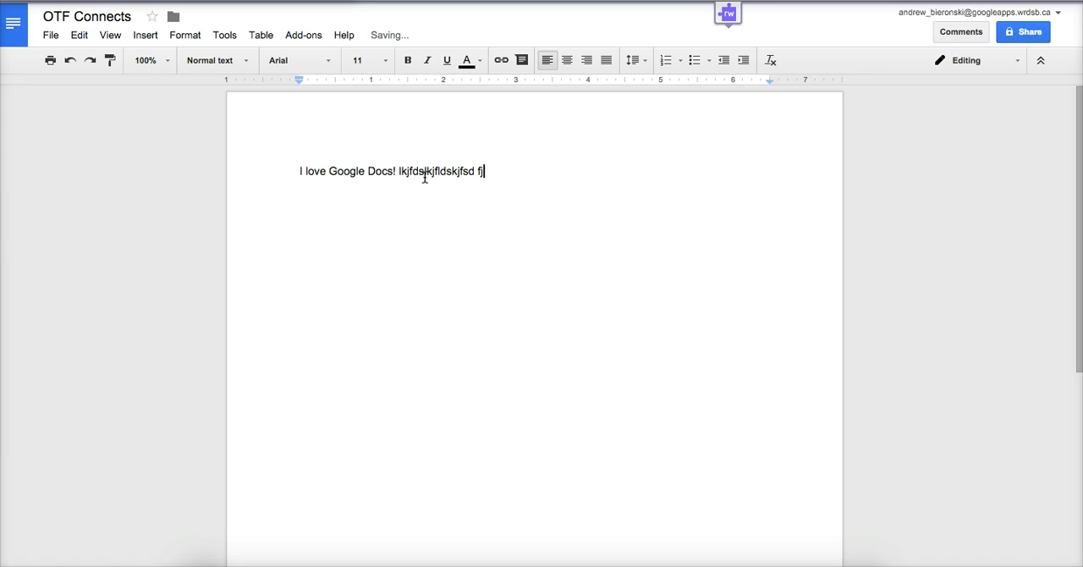
key("BackSpace")
key("BackSpace")
key("BackSpace")
key("BackSpace")
key("BackSpace")
key("BackSpace")
key("BackSpace")
key("BackSpace")
key("BackSpace")
key("BackSpace")
key("BackSpace")
key("BackSpace")
key("BackSpace")
key("BackSpace")
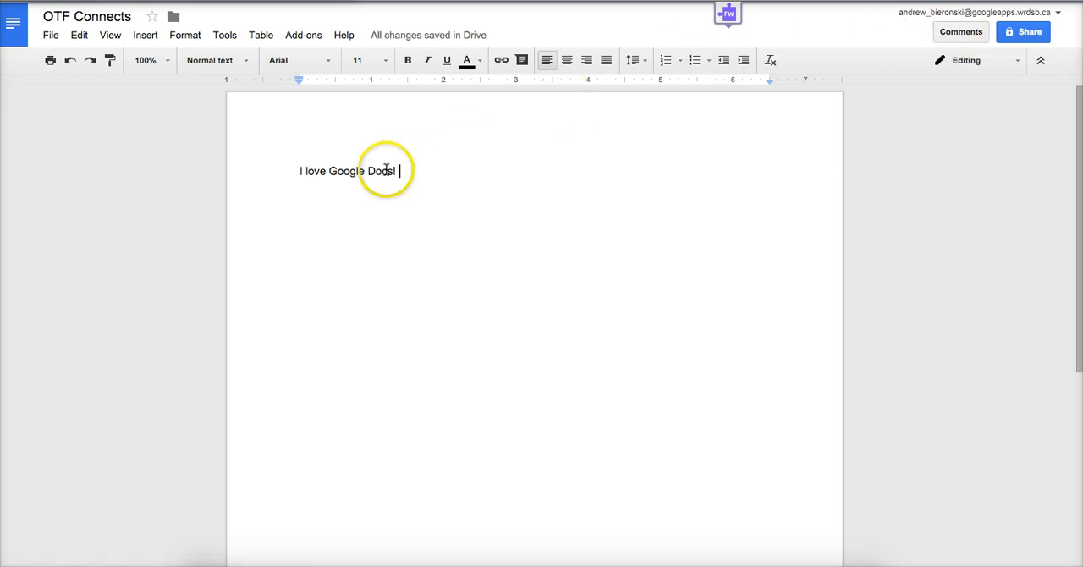
Attach the comment "Such a great tool!" to the words "Google Docs!" in the sentence.
left_click_drag(328, 172, 400, 170)
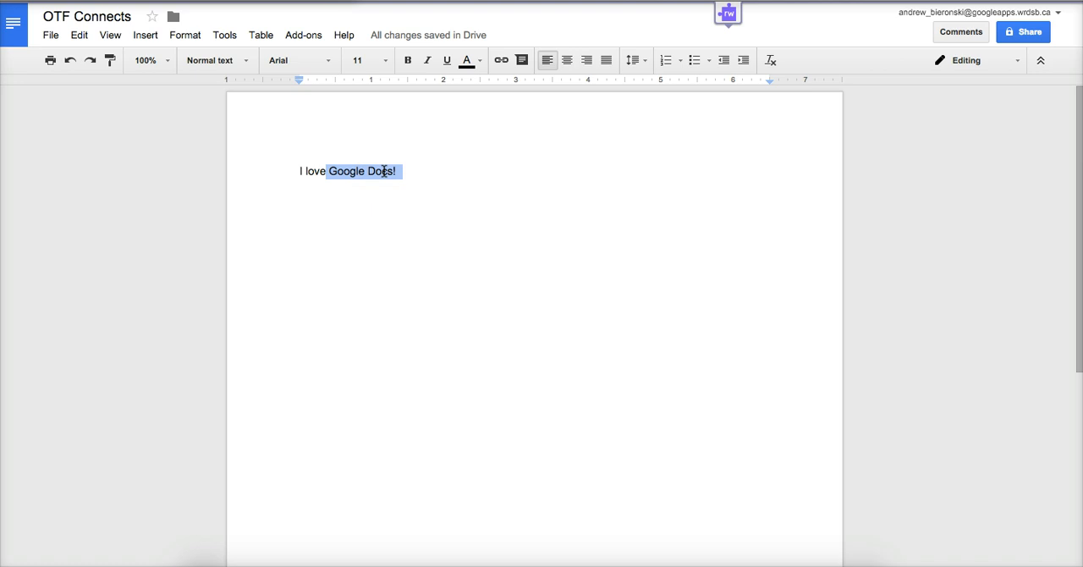
right_click(384, 171)
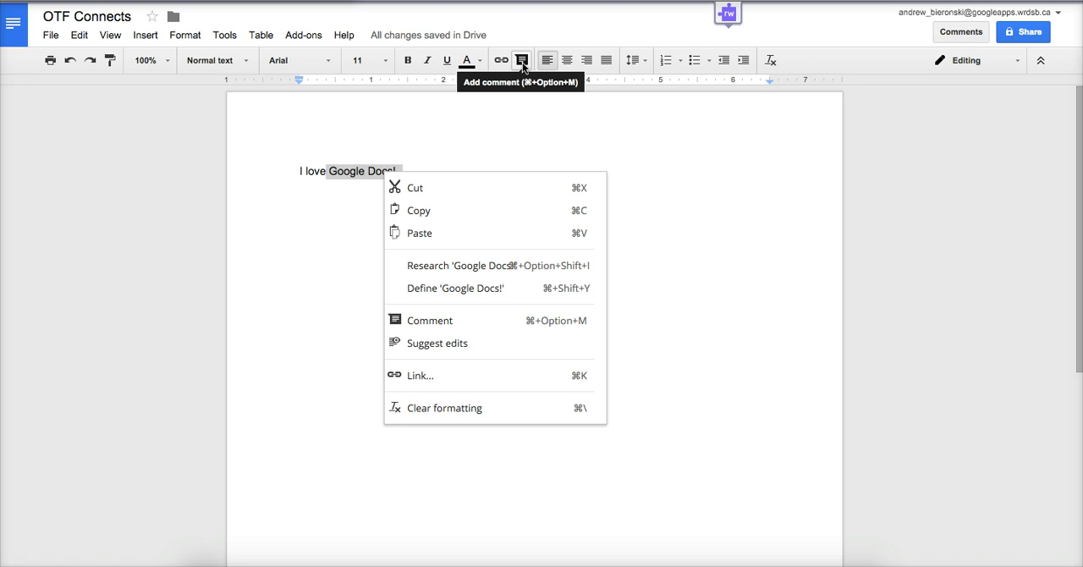
left_click(439, 326)
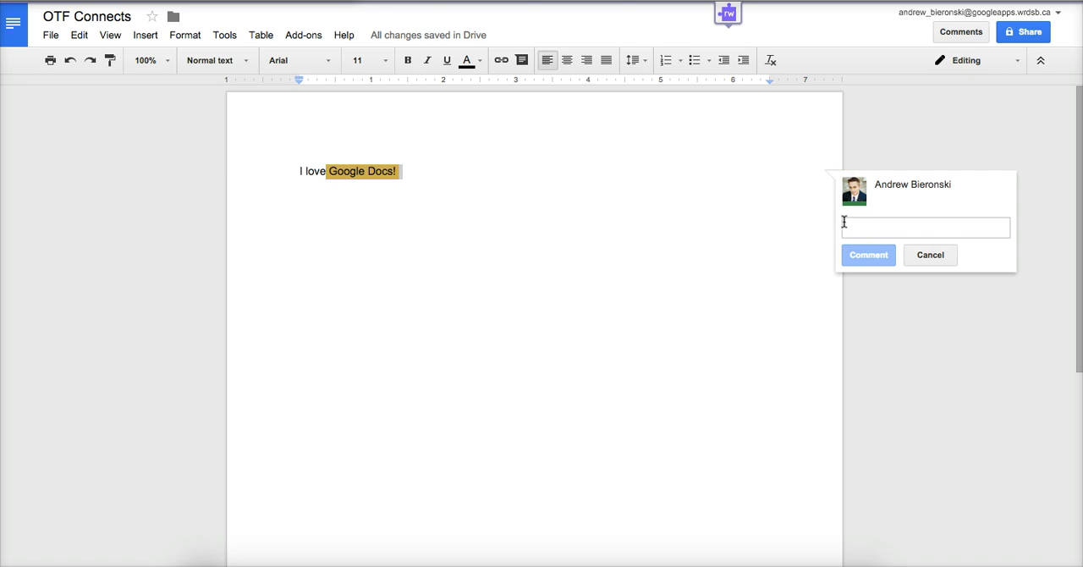
type("Such a great tool!")
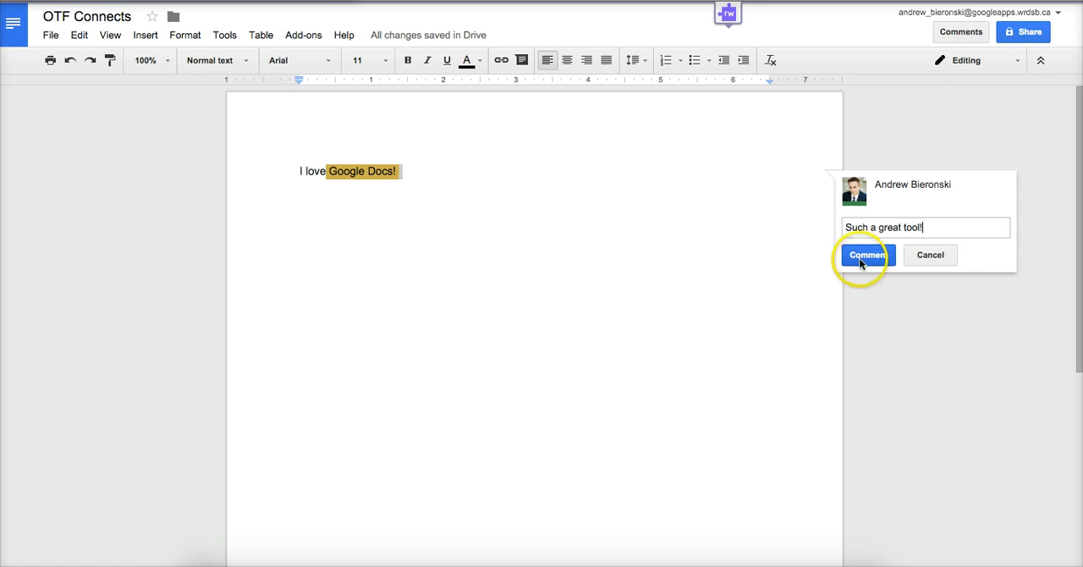
left_click(859, 255)
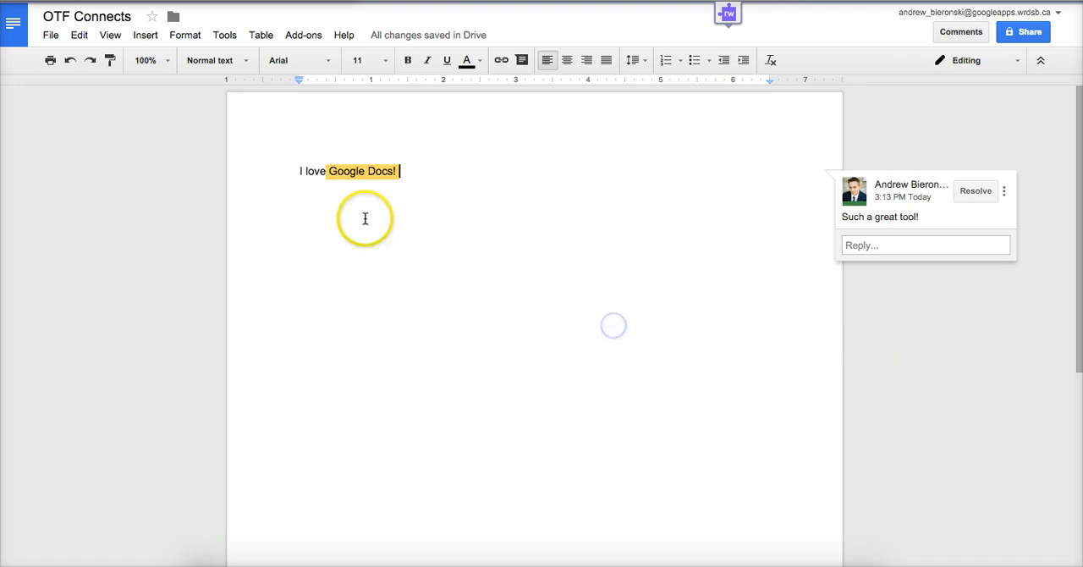
Examine how the comment links to its text and its edit, delete and reply options, leaving without changing it.
left_click(304, 171)
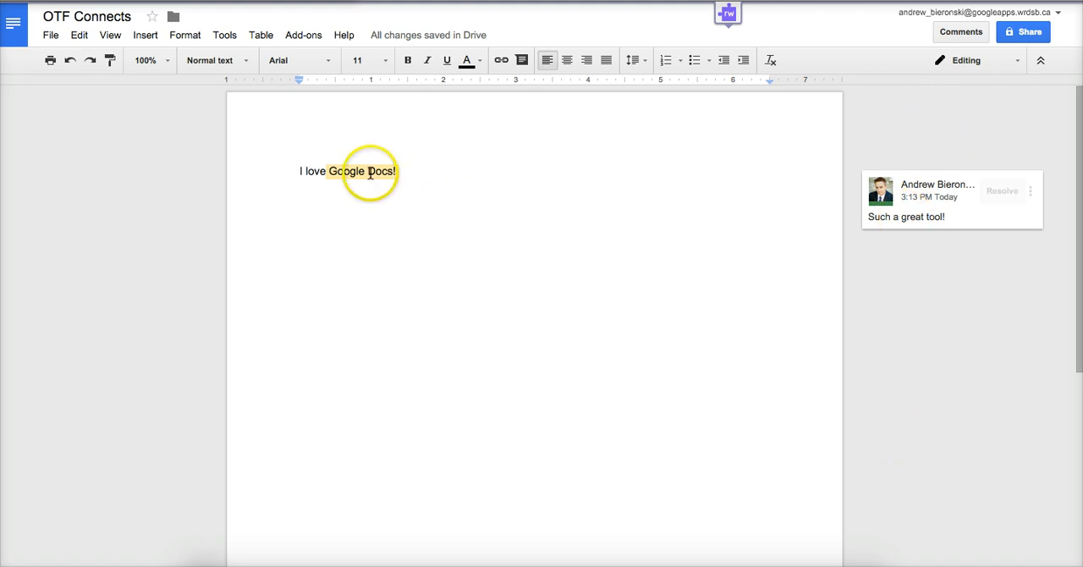
left_click(370, 172)
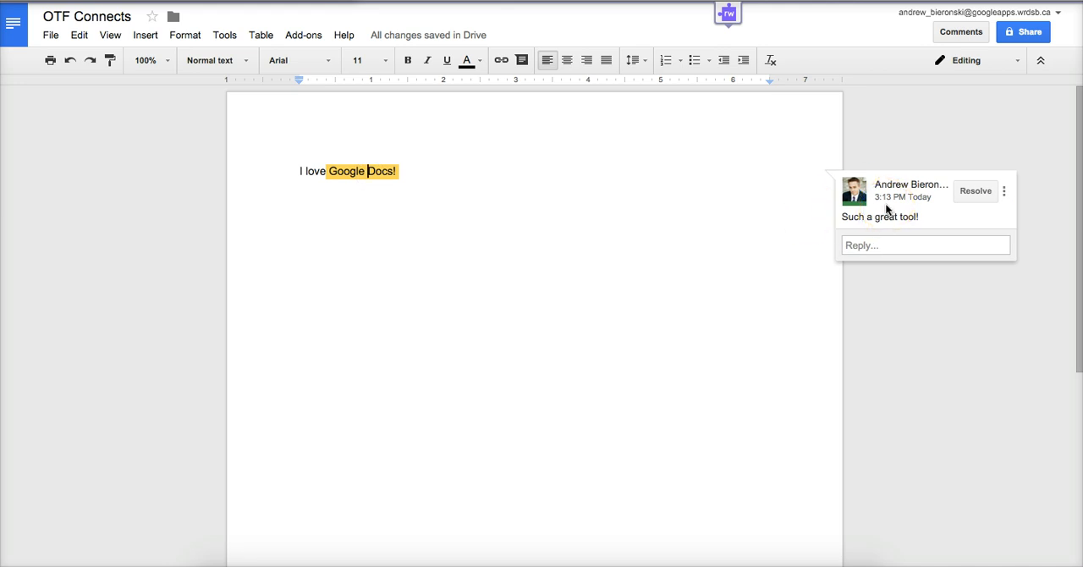
left_click(1004, 194)
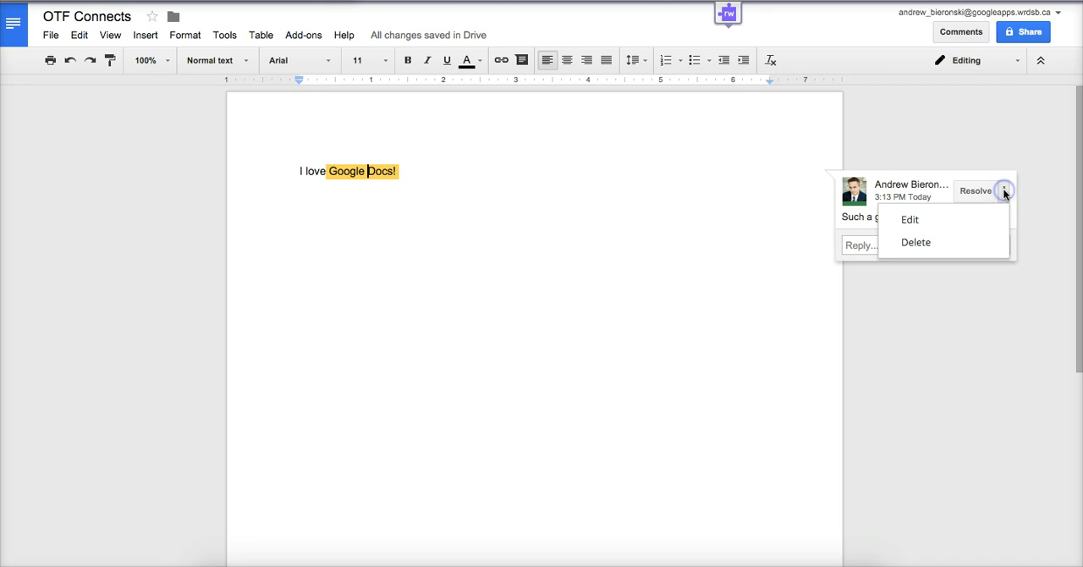
left_click(918, 249)
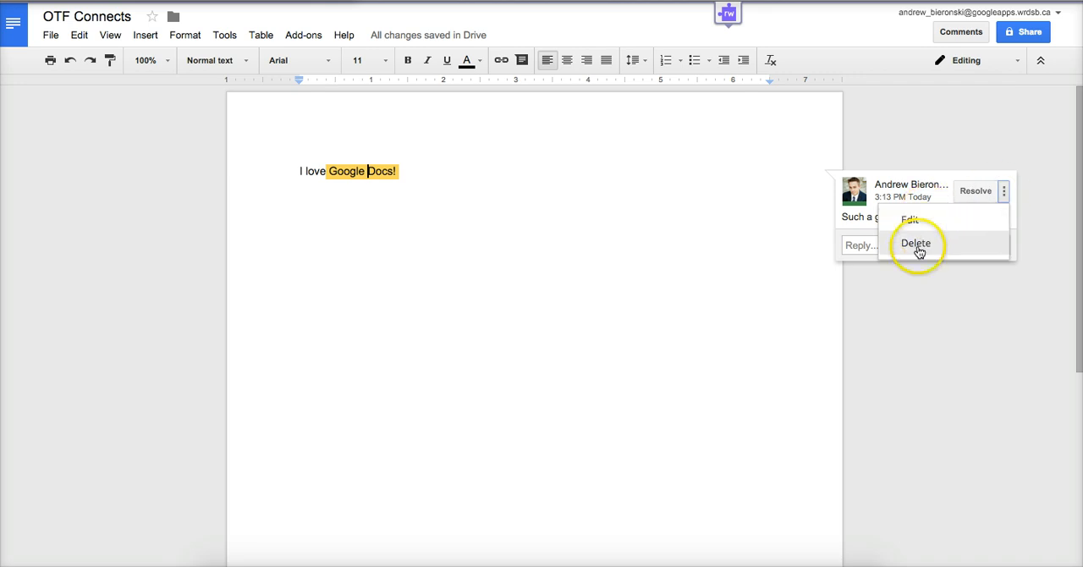
left_click(905, 314)
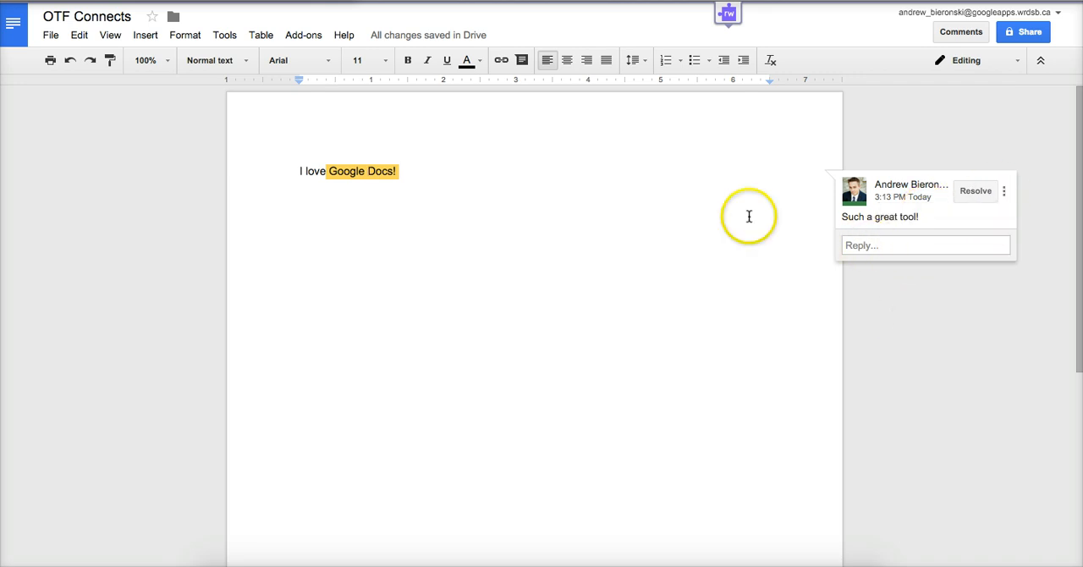
left_click(862, 244)
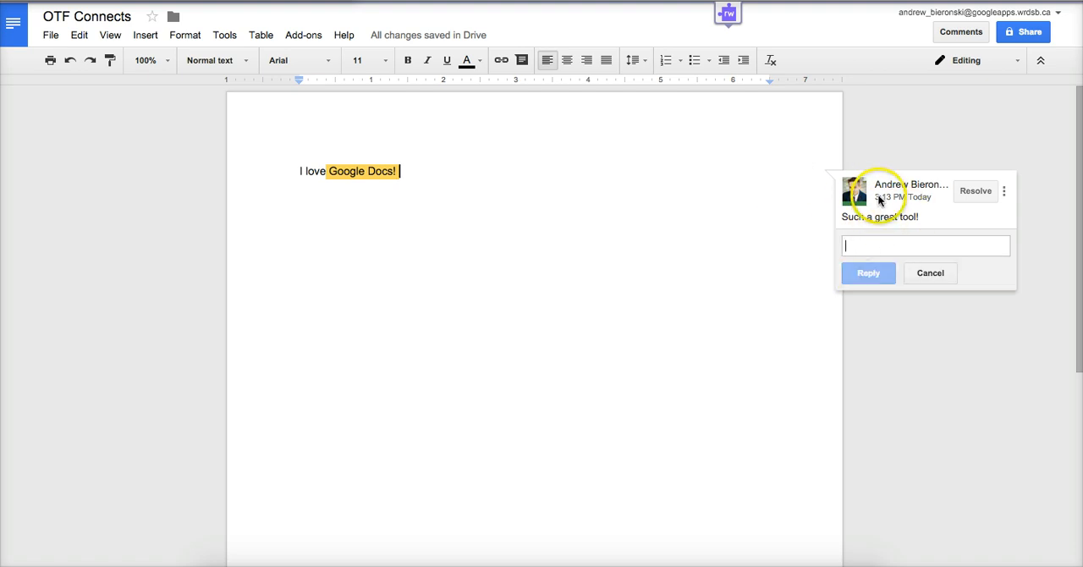
left_click(926, 272)
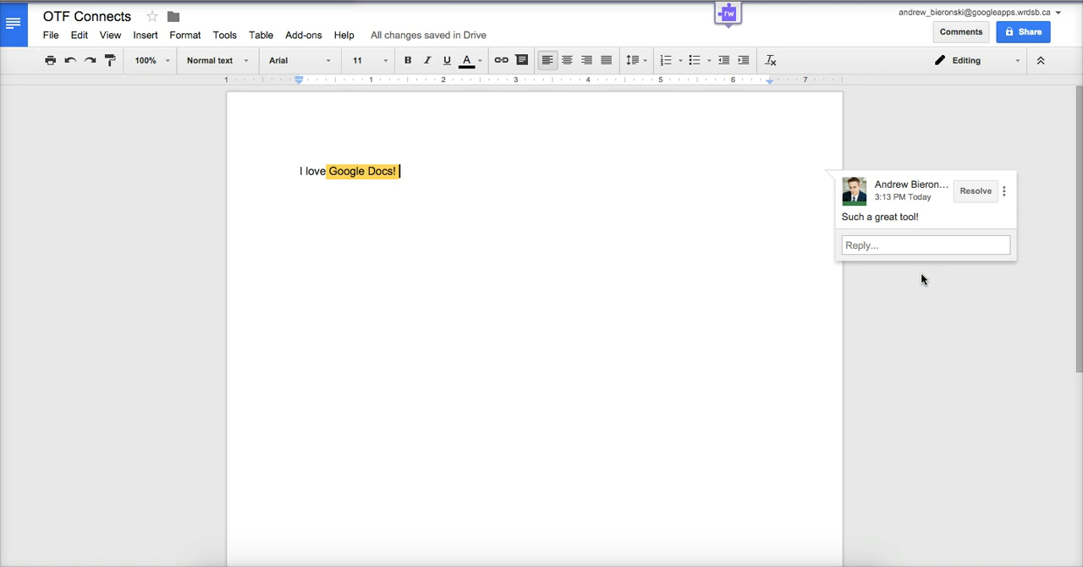